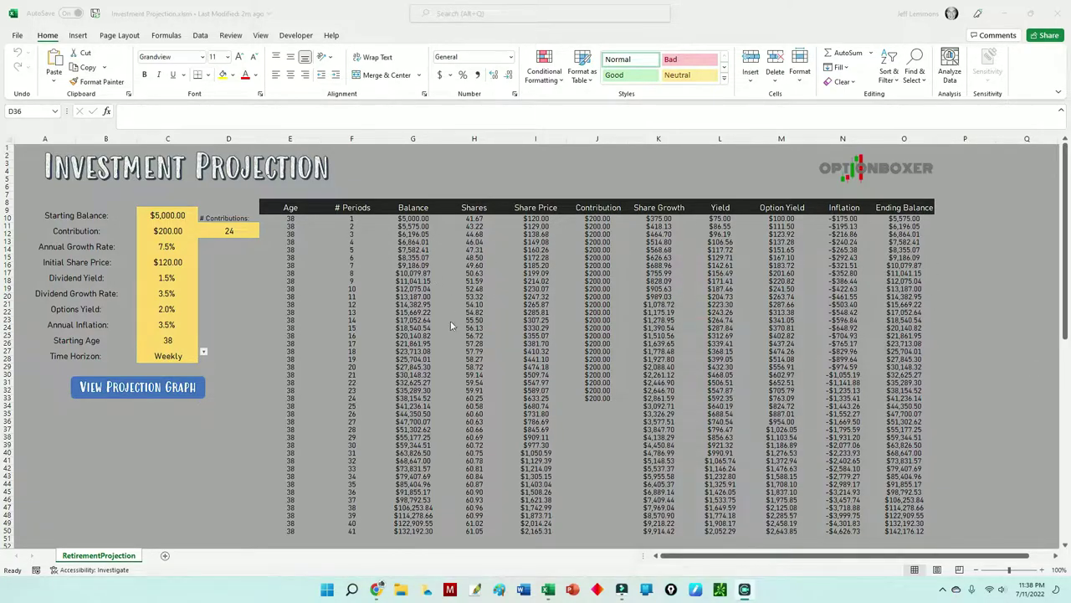
pyautogui.click(414, 218)
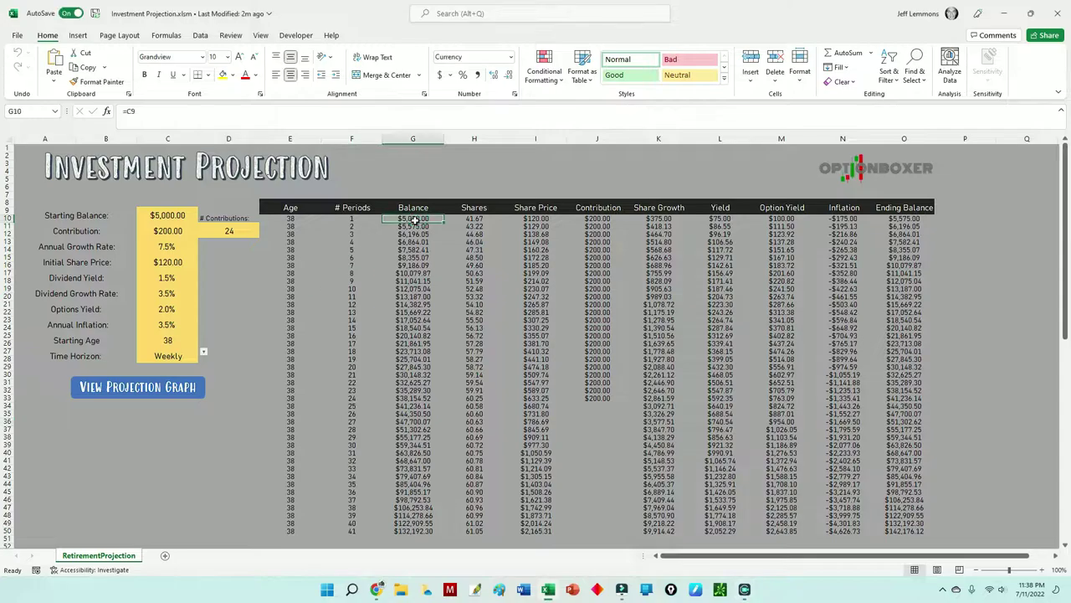
pyautogui.click(492, 226)
pyautogui.click(549, 226)
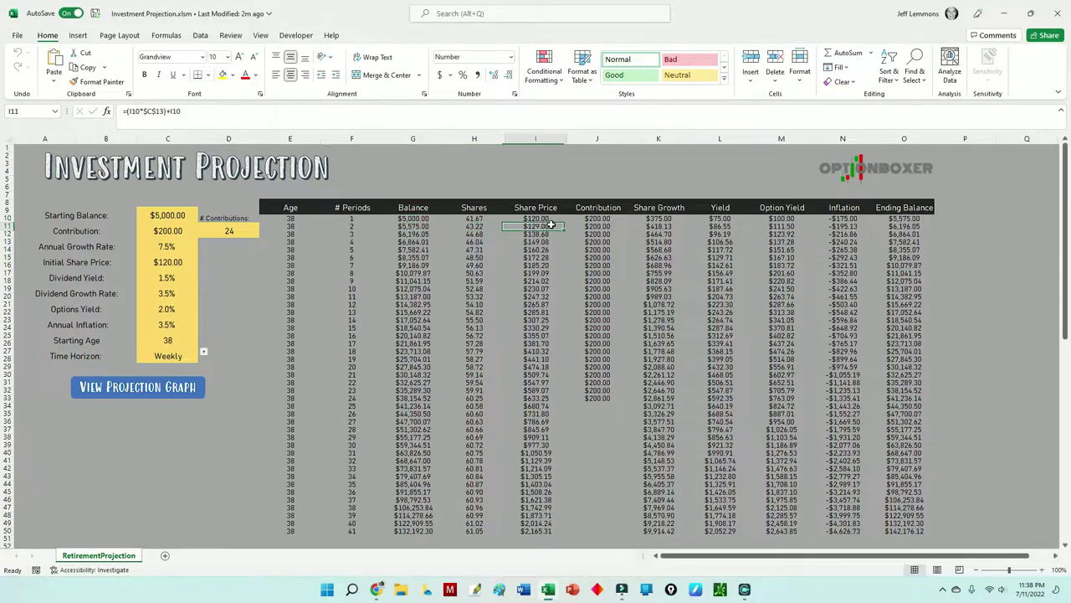
pyautogui.click(641, 235)
pyautogui.click(968, 365)
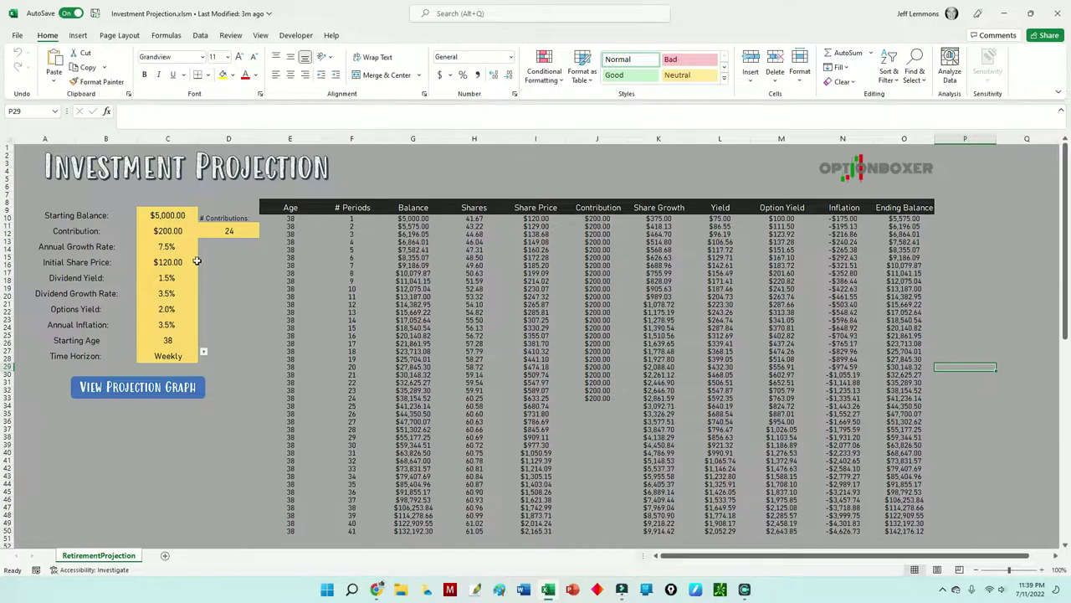
# Step: Set the Starting Balance in the projection inputs to $1,000
pyautogui.click(168, 215)
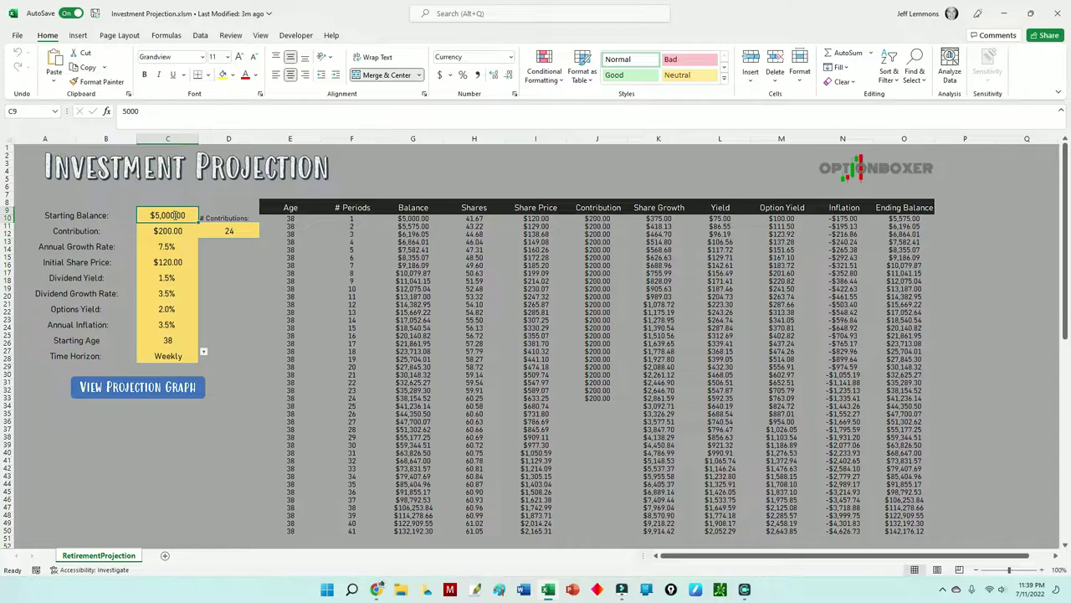
pyautogui.write('1,00')
pyautogui.write('0')
pyautogui.press('Return')
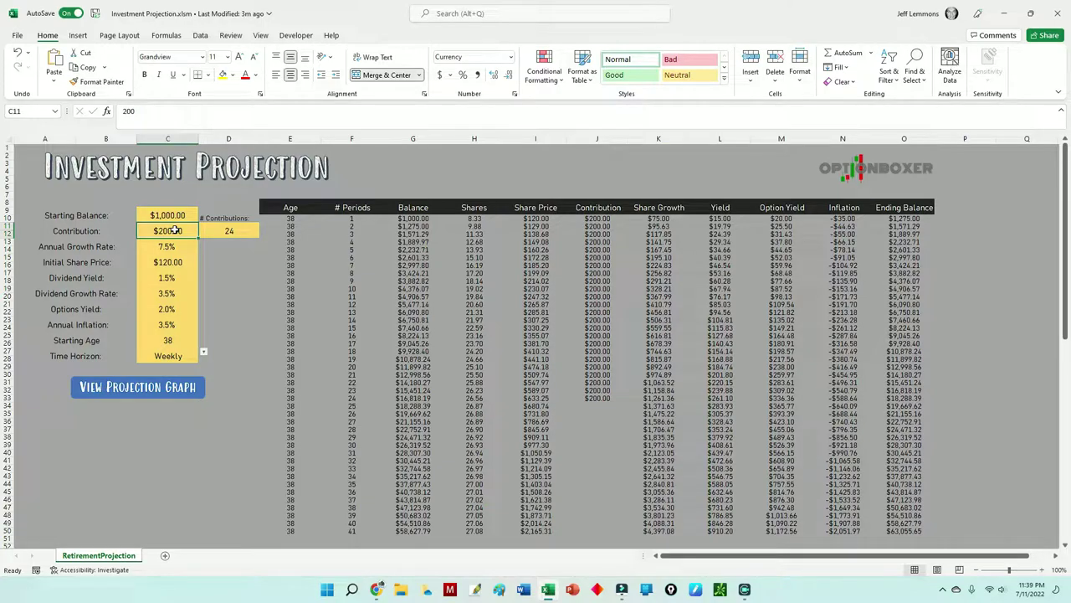
# Step: Switch the projection's Time Horizon to Yearly
pyautogui.click(177, 355)
pyautogui.click(202, 352)
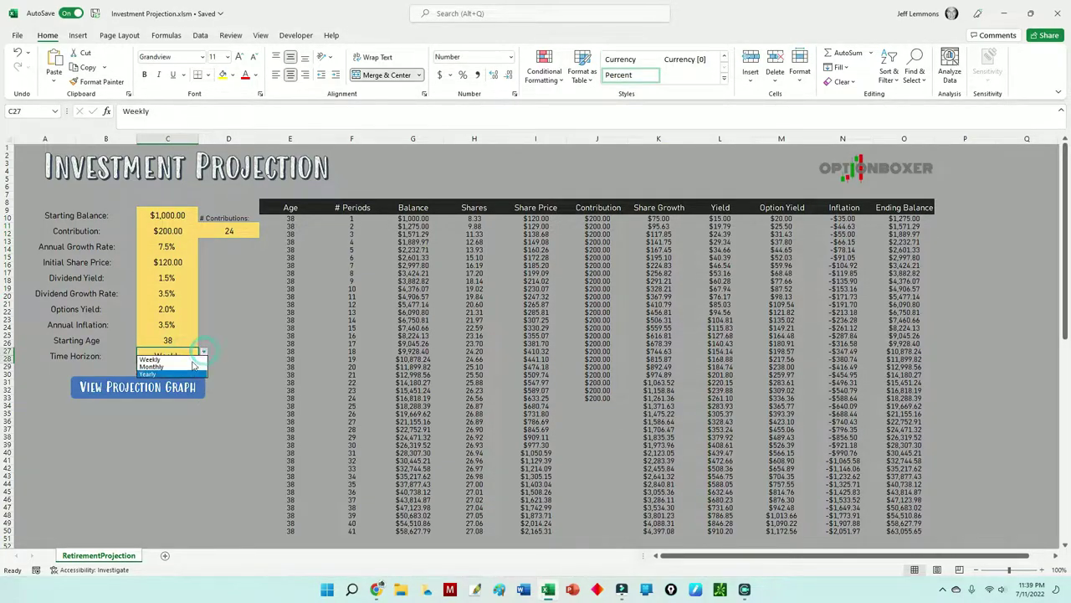
pyautogui.press('Escape')
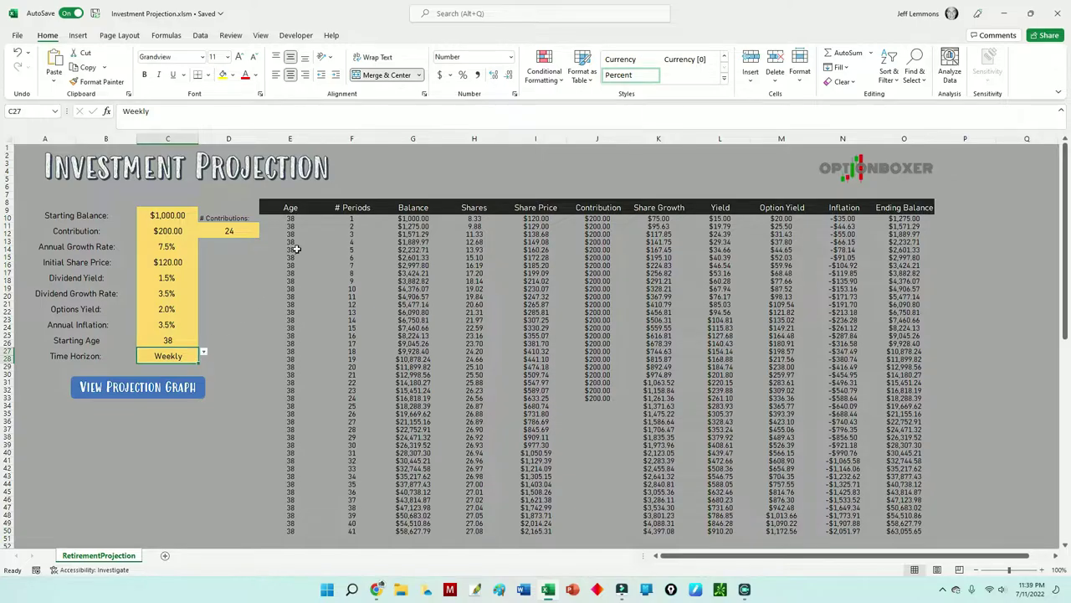
pyautogui.click(204, 353)
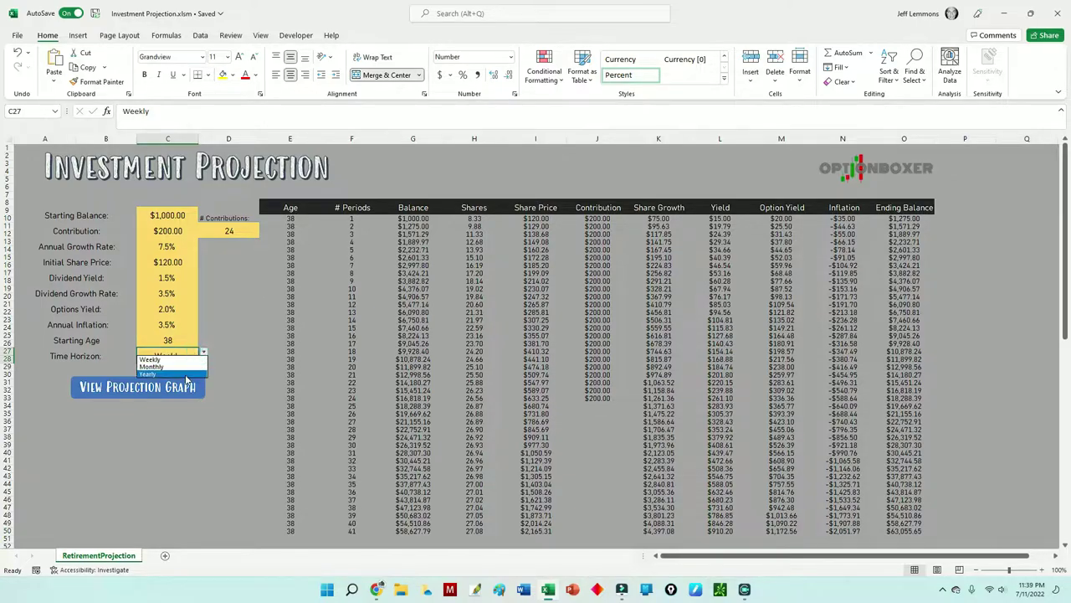
pyautogui.click(186, 376)
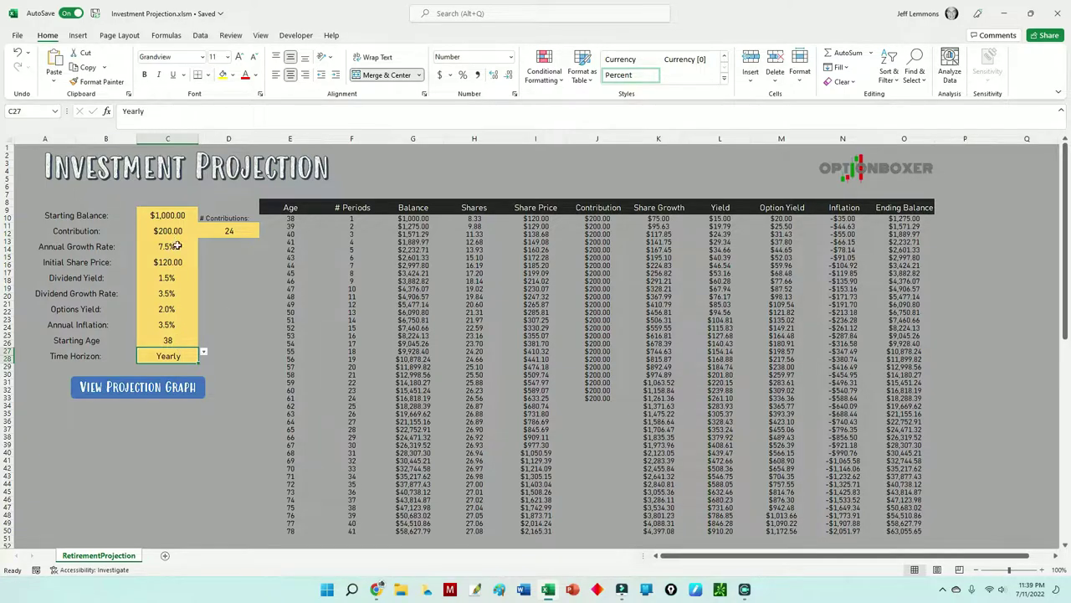
# Step: Set the number of contributions to 41
pyautogui.click(167, 340)
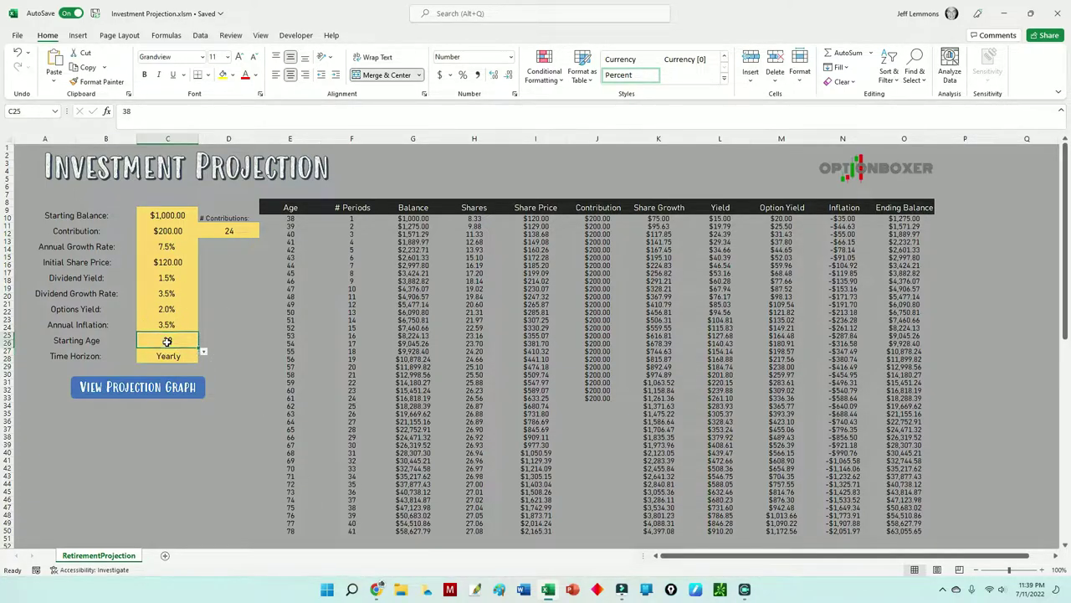
pyautogui.click(178, 233)
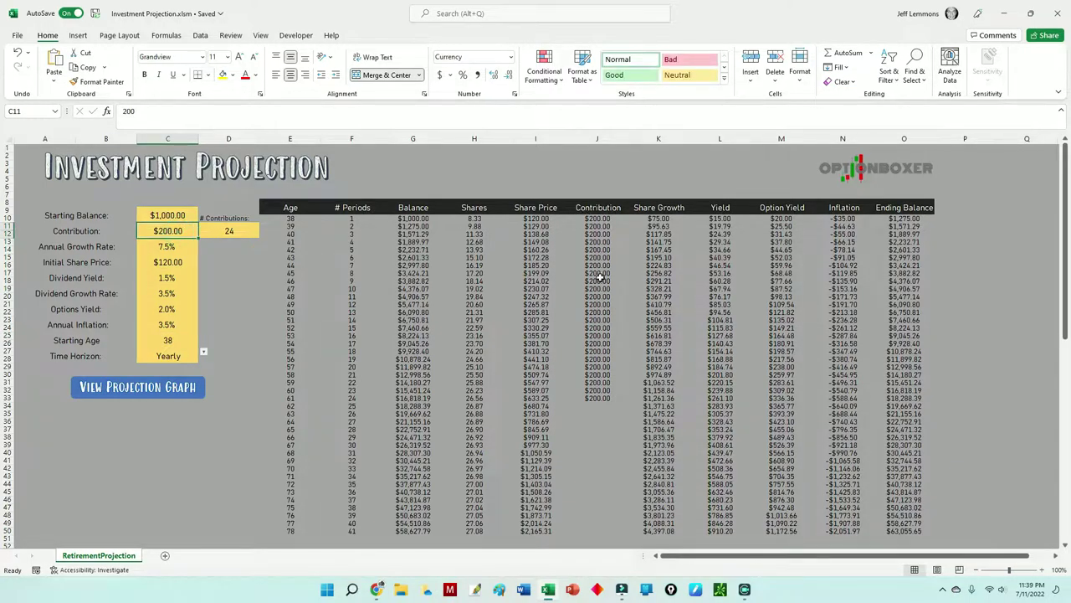
pyautogui.click(233, 231)
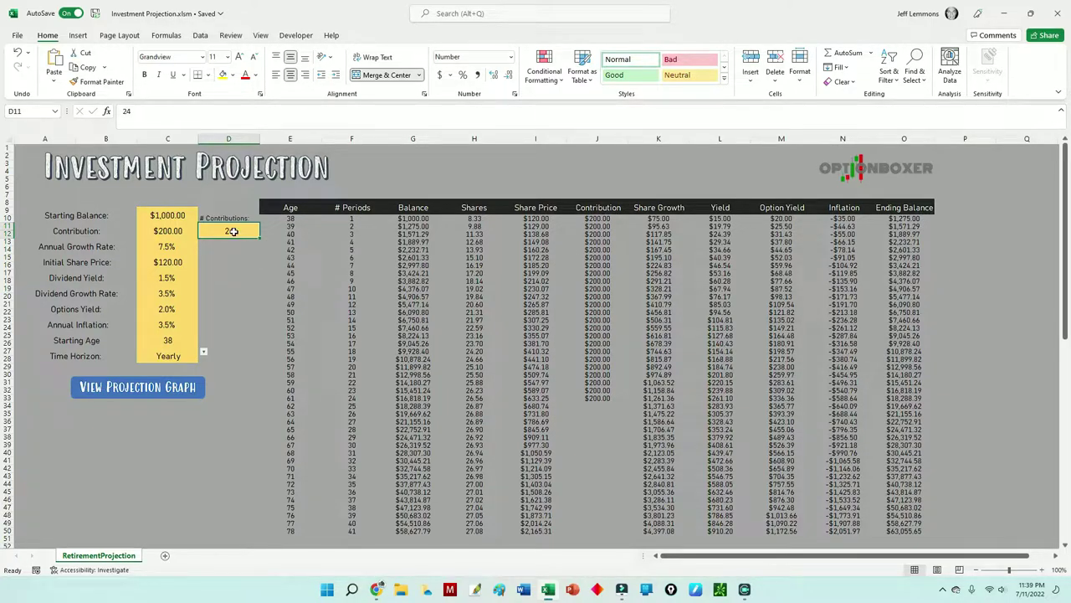
pyautogui.write('41')
pyautogui.press('Return')
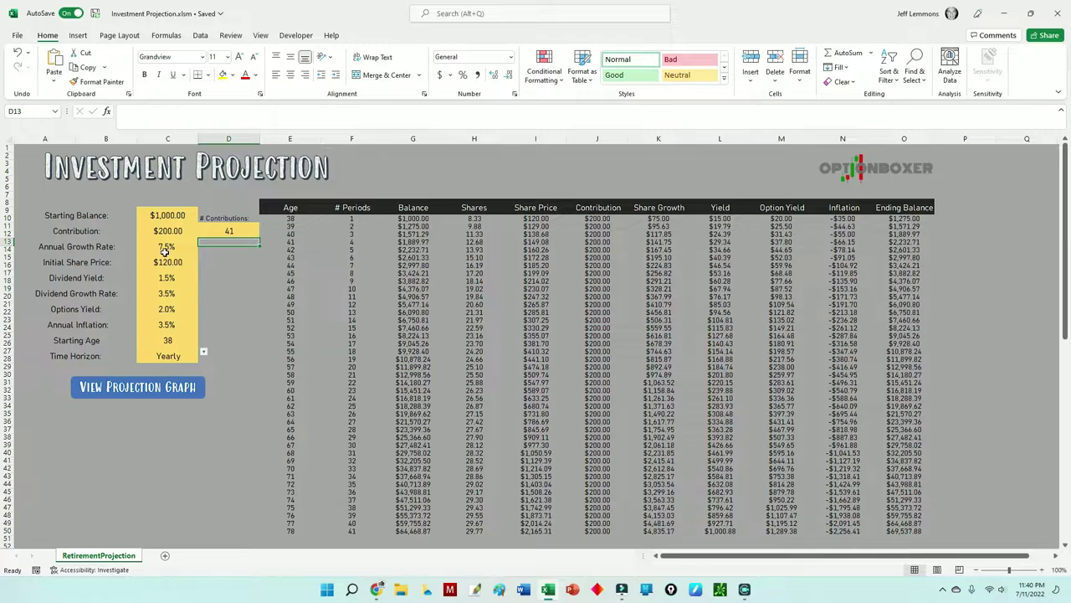
# Step: Set the number of contributions to 35
pyautogui.click(229, 231)
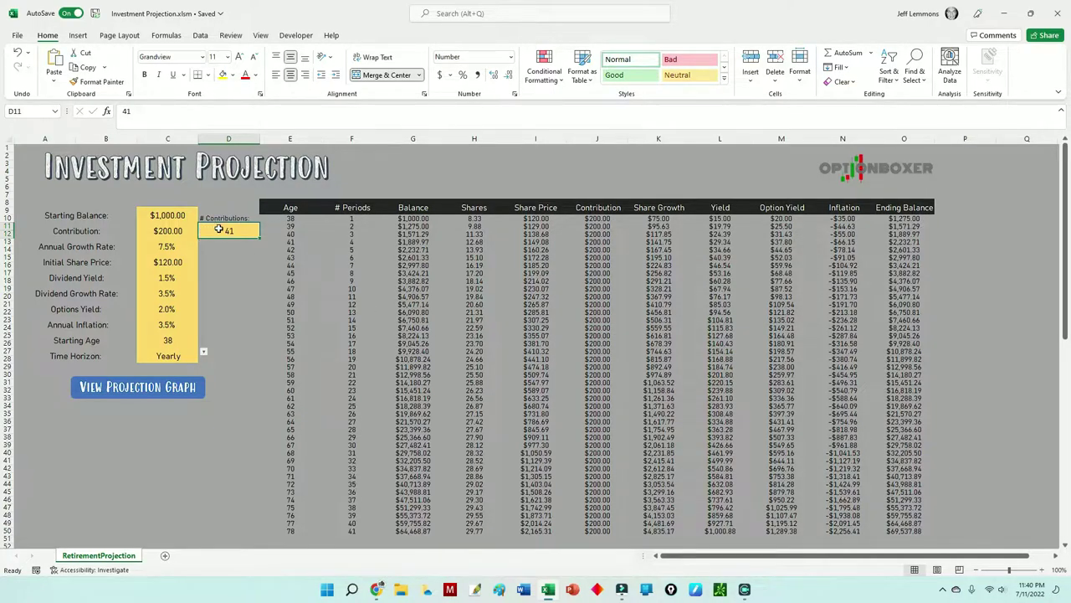
pyautogui.write('35')
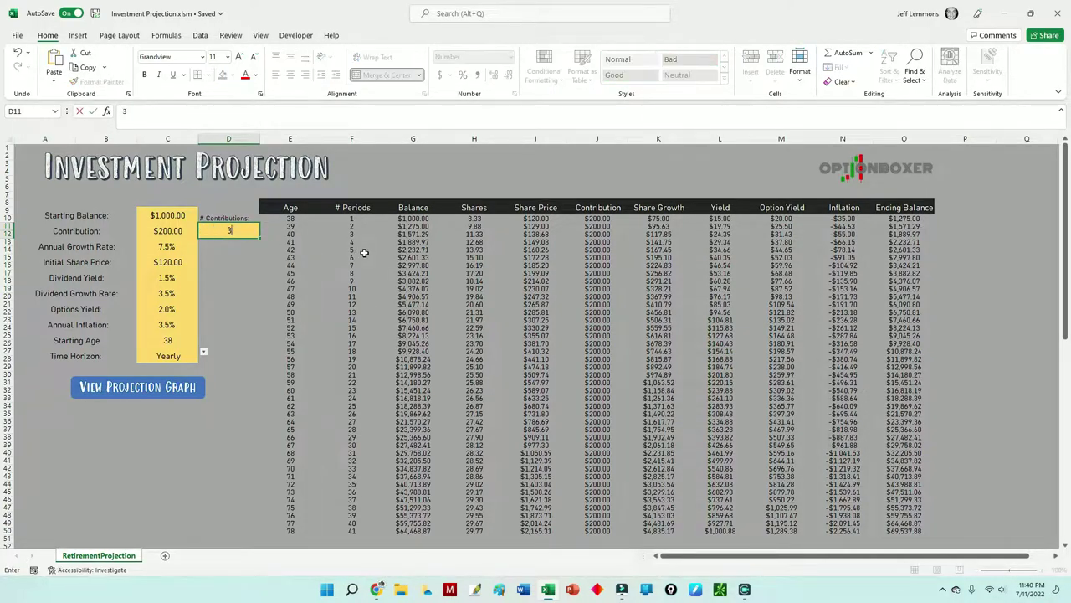
pyautogui.press('Return')
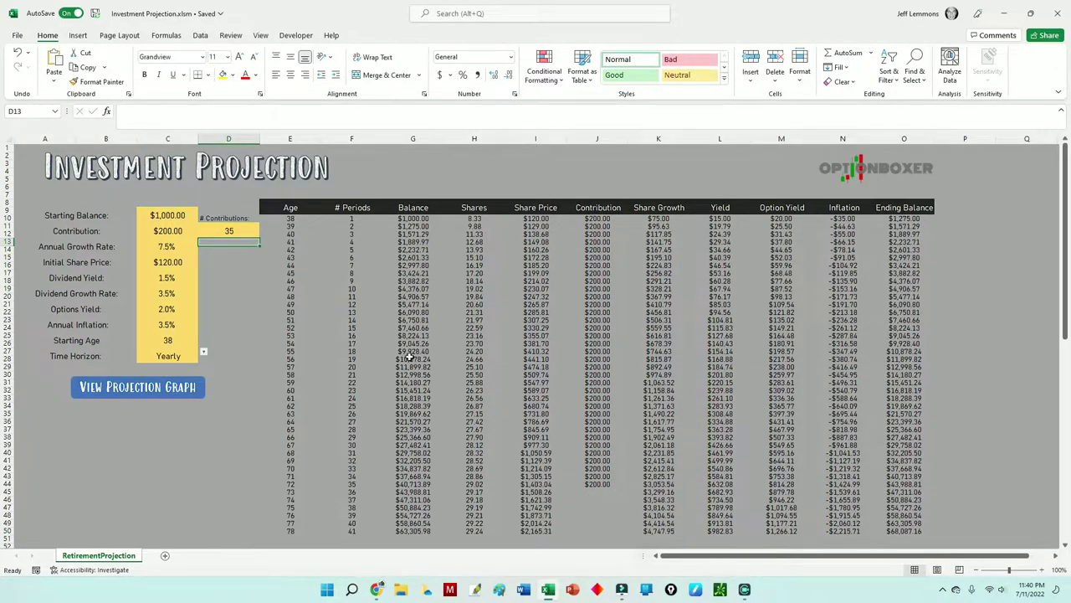
pyautogui.click(240, 234)
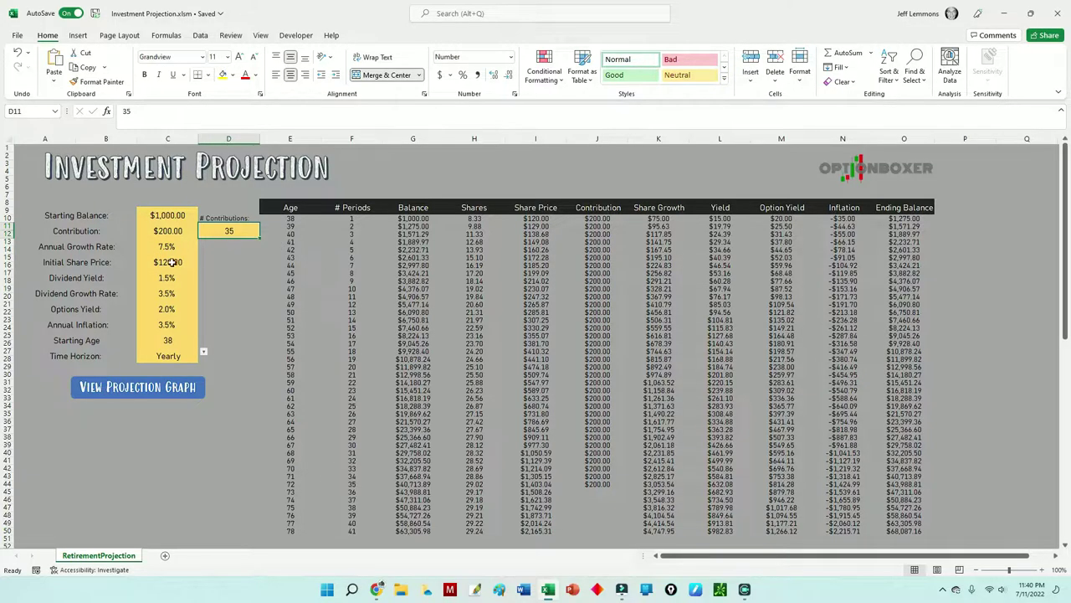
# Step: Set the Annual Growth Rate to 7%
pyautogui.click(171, 247)
pyautogui.write('7.57')
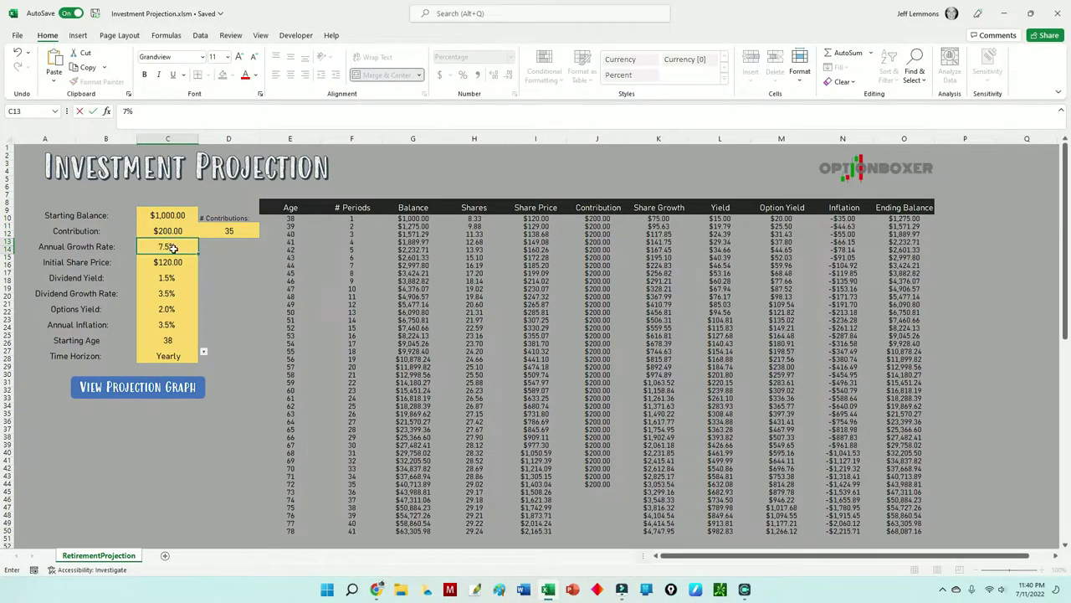
pyautogui.hotkey('ctrl', 'Return')
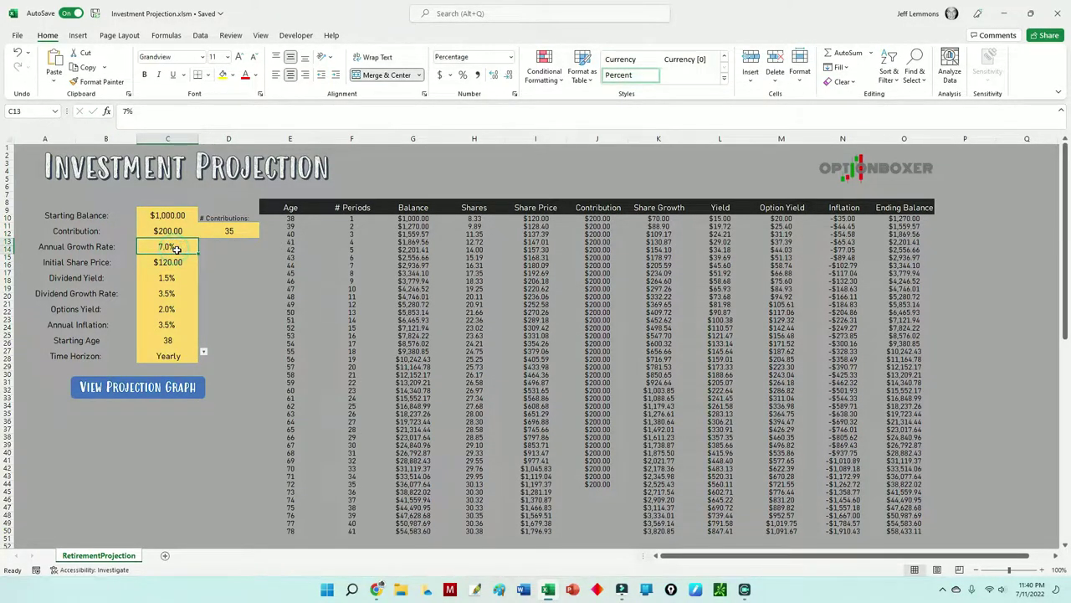
# Step: Set the Annual Growth Rate to 9.5%
pyautogui.click(175, 249)
pyautogui.write('9.5')
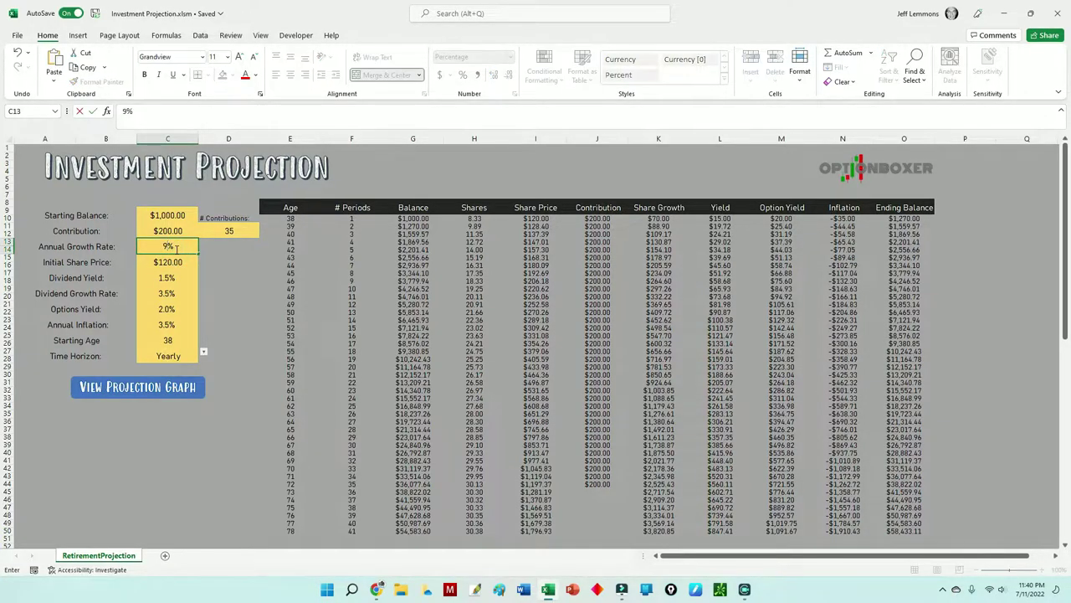
pyautogui.press('Return')
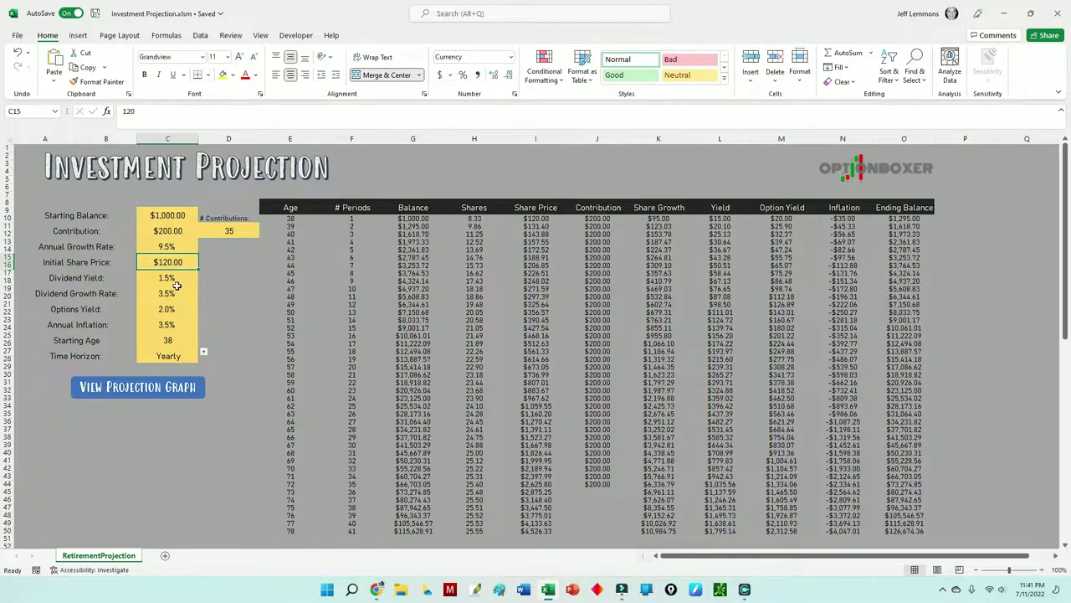
pyautogui.click(173, 278)
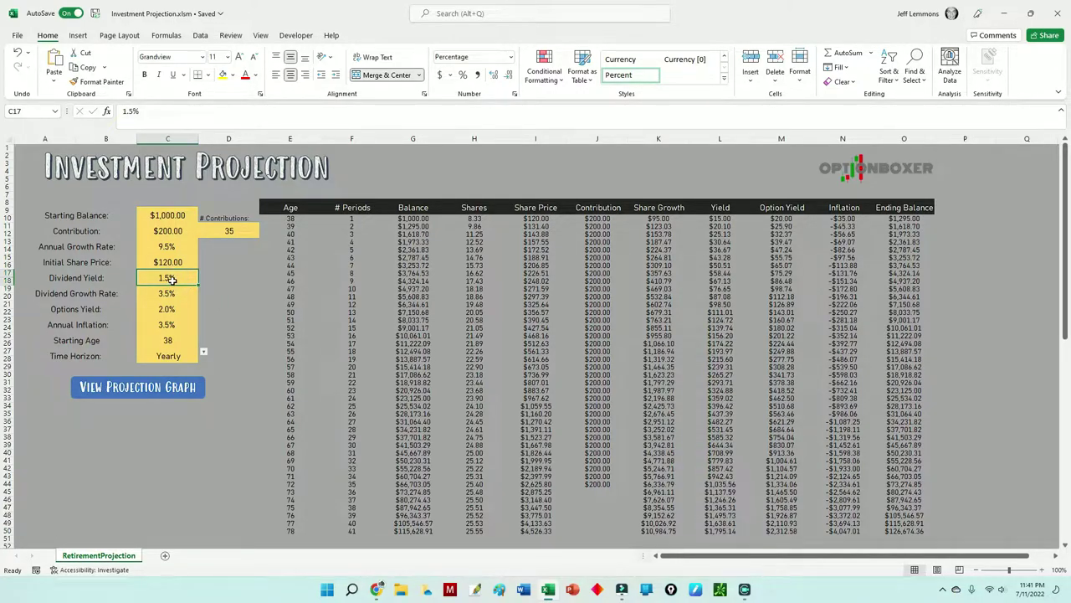
pyautogui.click(184, 359)
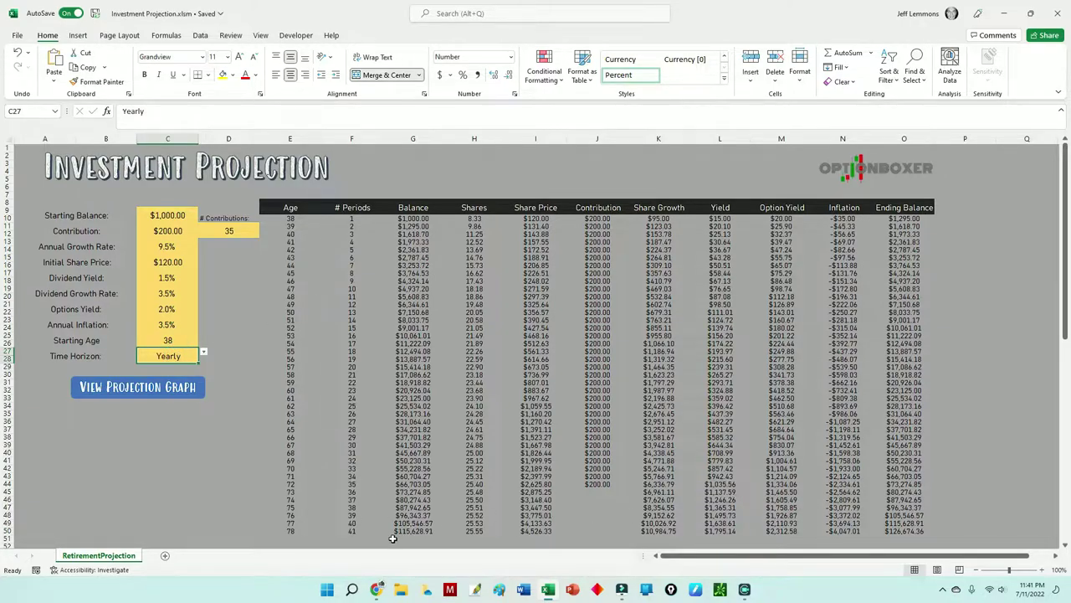
pyautogui.click(169, 279)
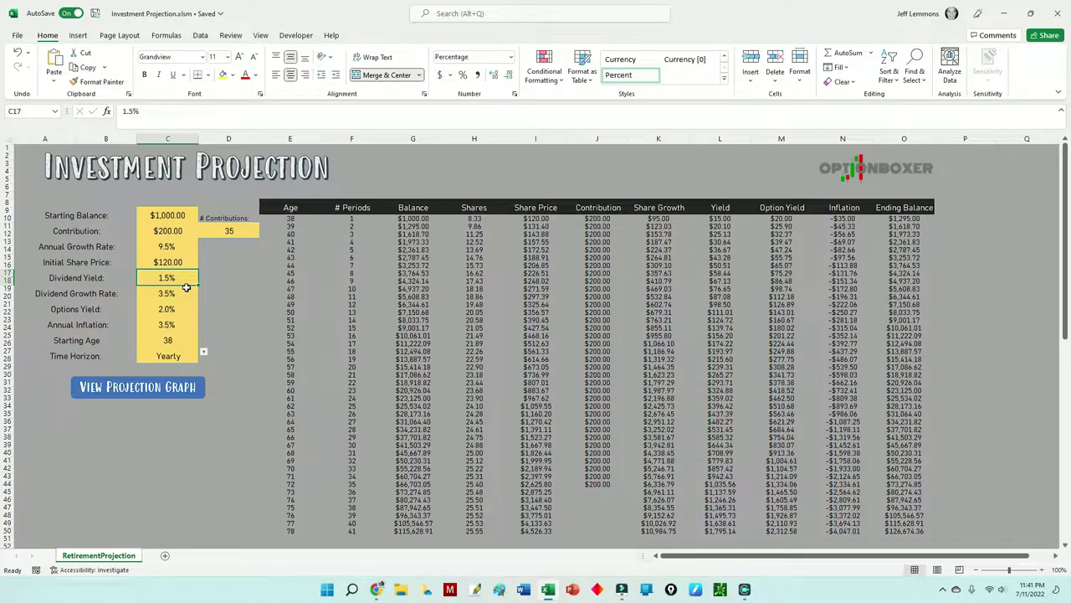
# Step: Switch the projection's Time Horizon to Monthly
pyautogui.click(177, 358)
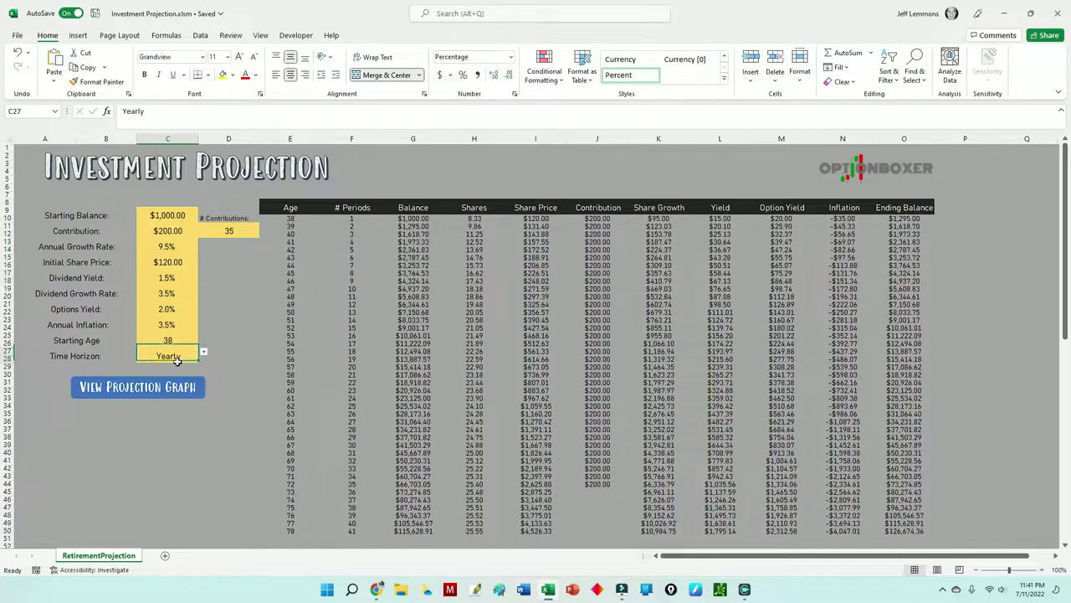
pyautogui.click(204, 352)
pyautogui.click(167, 374)
pyautogui.click(181, 292)
pyautogui.click(177, 278)
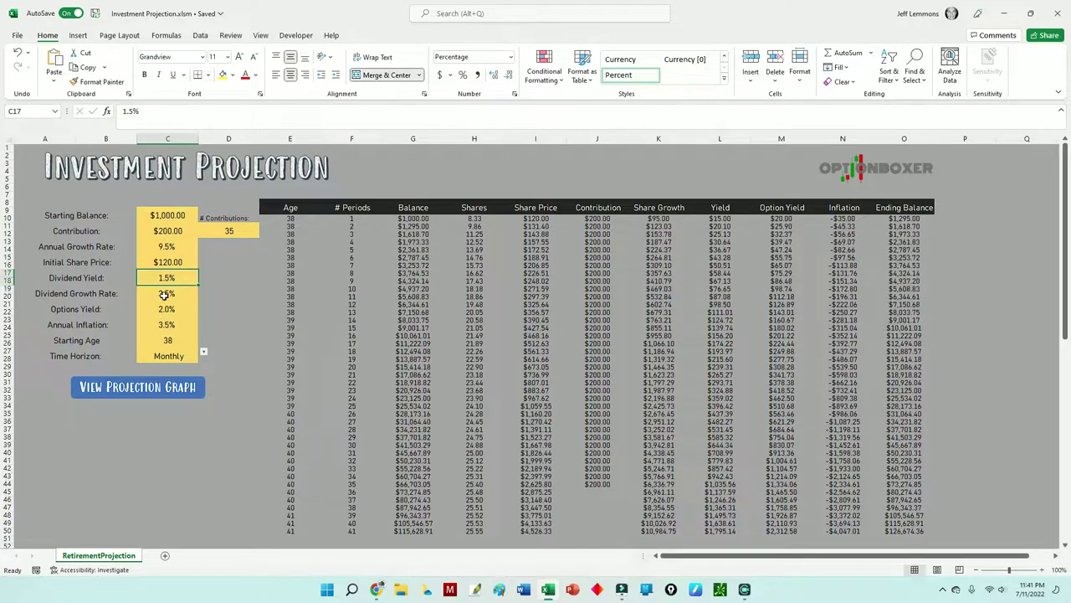
pyautogui.click(168, 293)
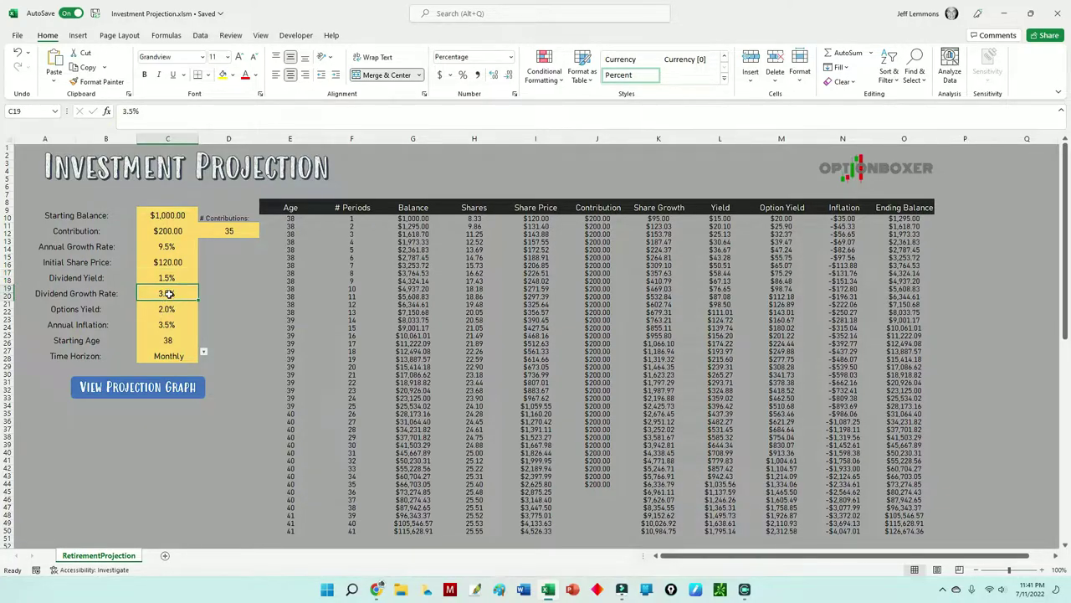
# Step: Switch the projection's Time Horizon to Weekly
pyautogui.click(195, 358)
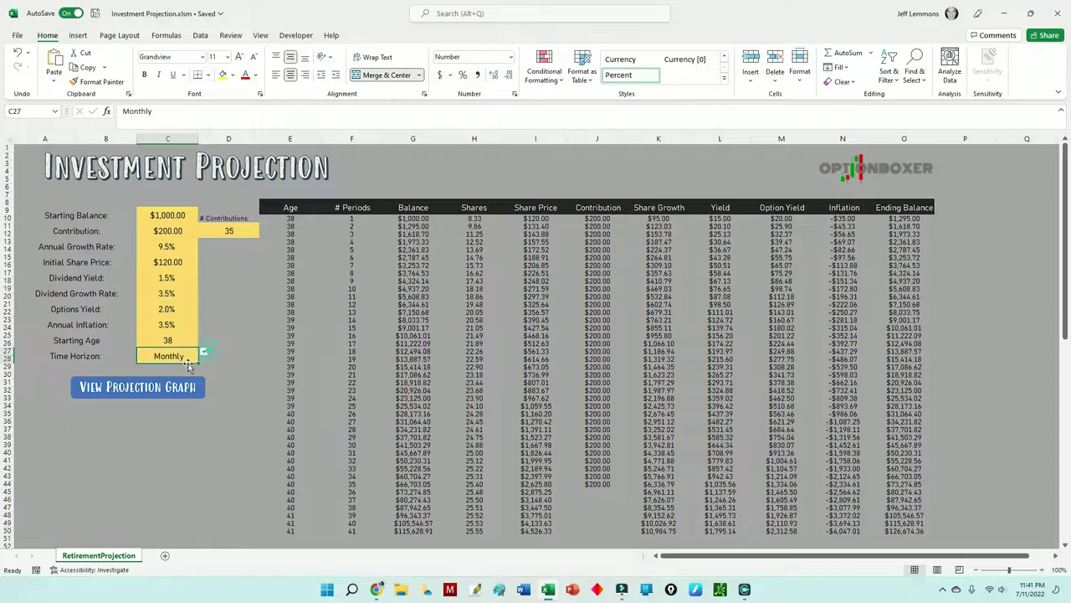
pyautogui.click(204, 356)
pyautogui.click(193, 368)
pyautogui.click(204, 353)
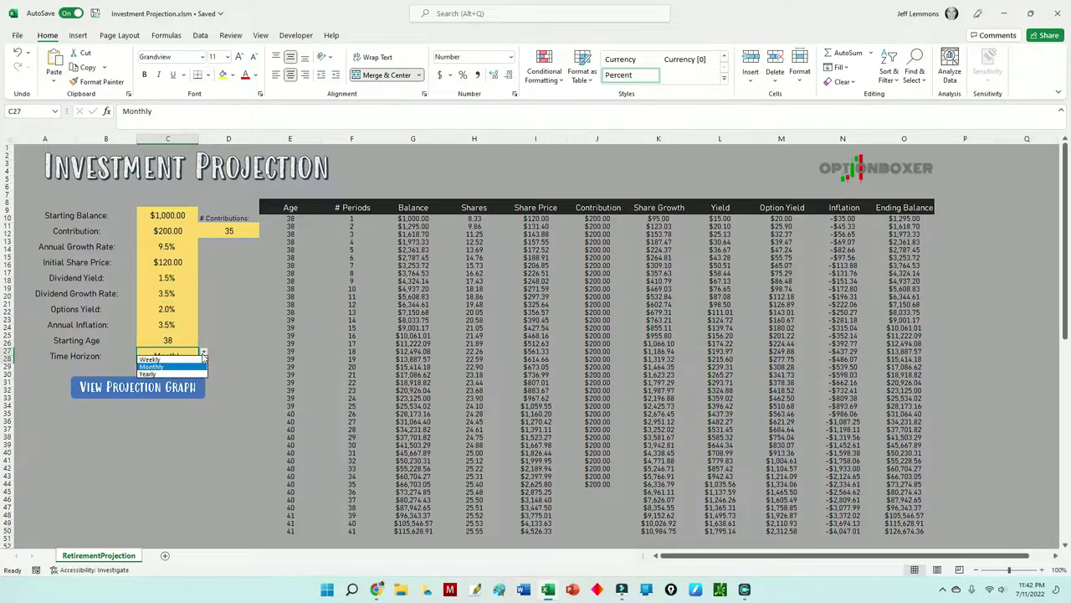
pyautogui.click(190, 369)
pyautogui.click(203, 353)
pyautogui.click(185, 364)
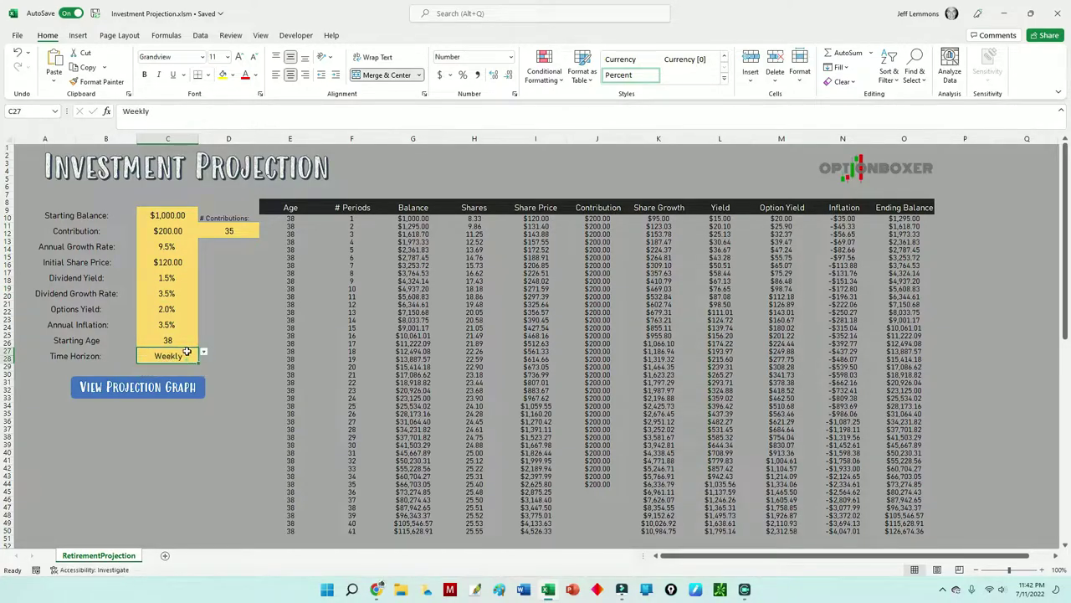
# Step: Set the Dividend Growth Rate to 0%
pyautogui.click(172, 308)
pyautogui.click(165, 295)
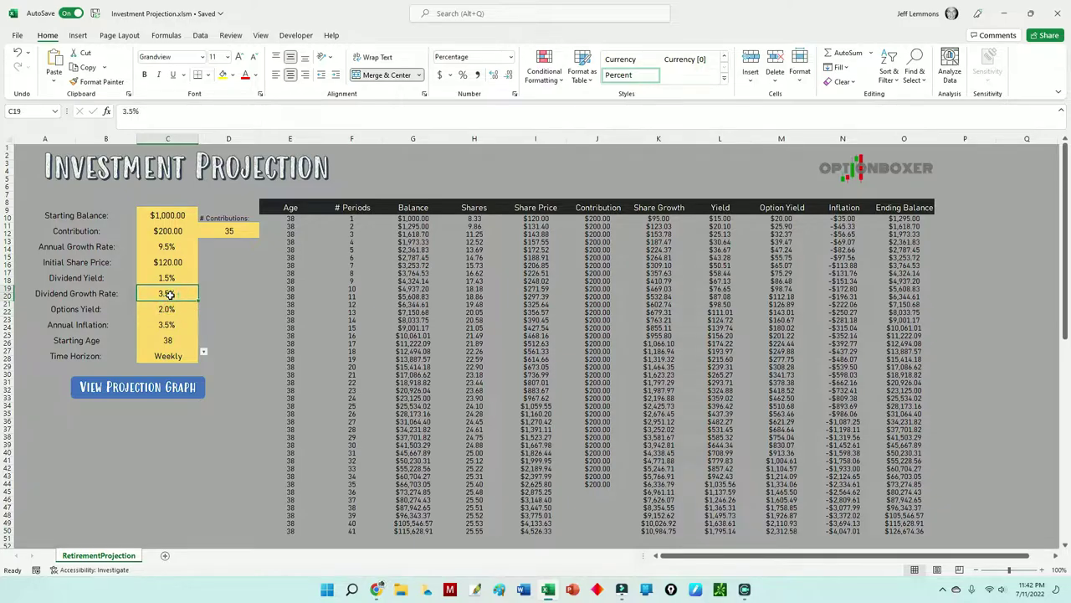
pyautogui.write('0')
pyautogui.press('Return')
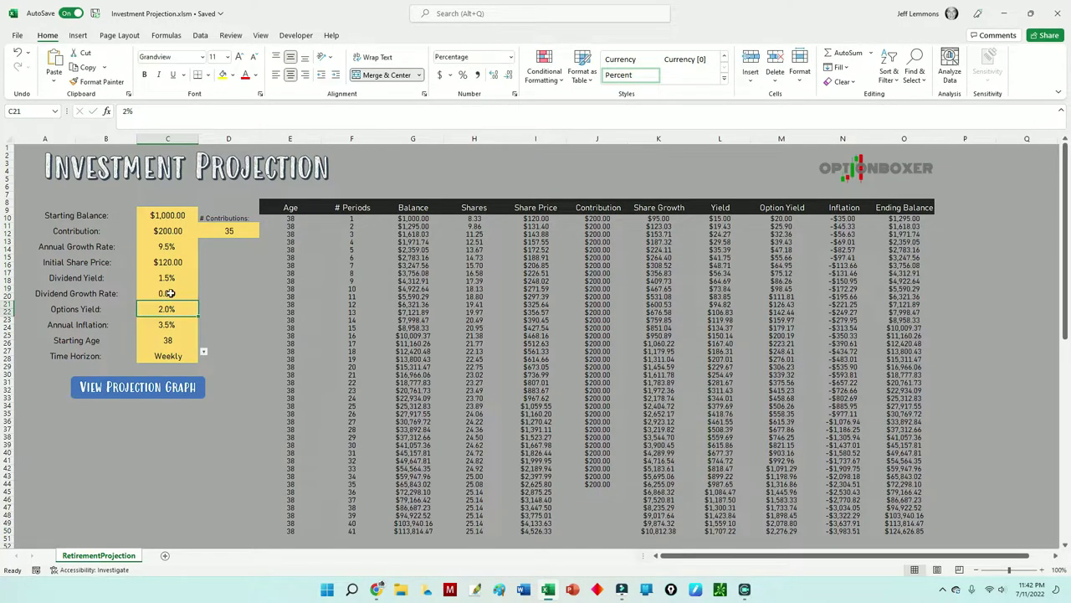
pyautogui.click(168, 293)
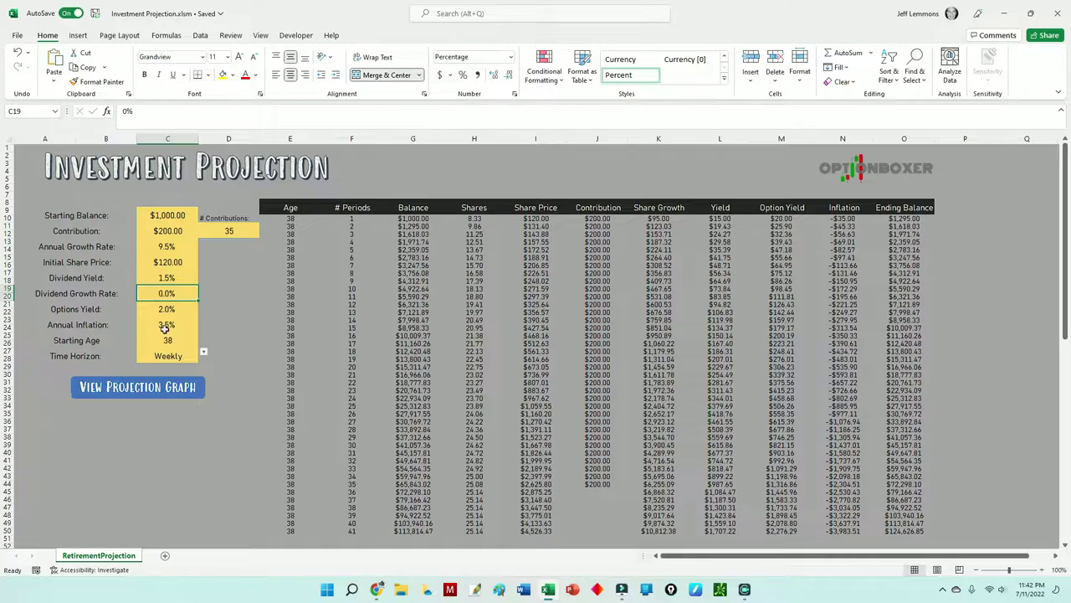
# Step: Set the projection's Time Horizon to Yearly, then select the Dividend Growth Rate value
pyautogui.click(191, 355)
pyautogui.click(202, 352)
pyautogui.click(184, 373)
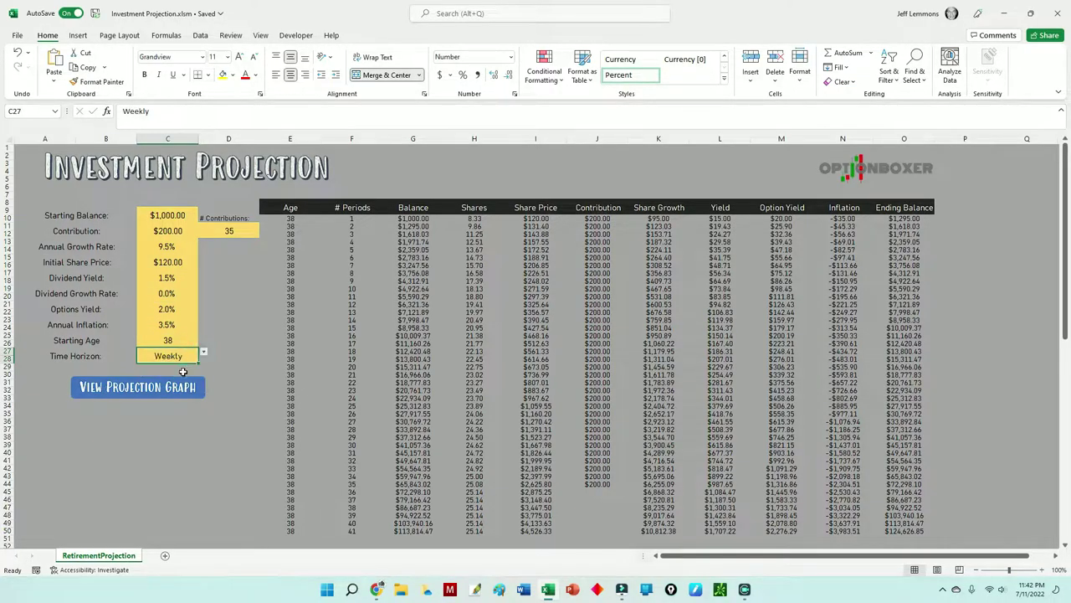
pyautogui.click(166, 293)
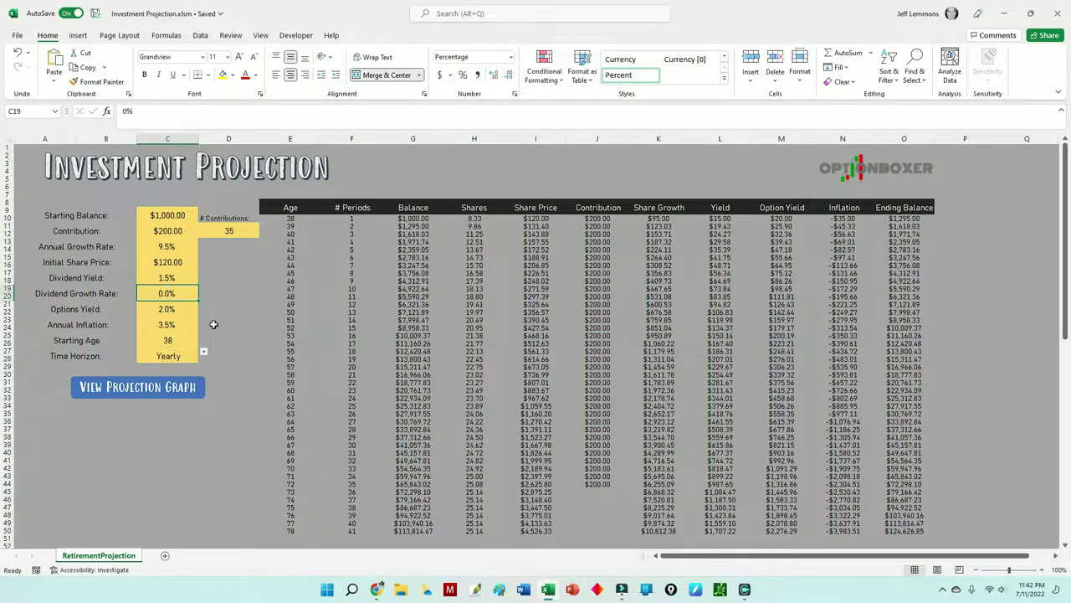
# Step: Set the Dividend Growth Rate to 3% and the Options Yield to 10%
pyautogui.write('3')
pyautogui.press('Return')
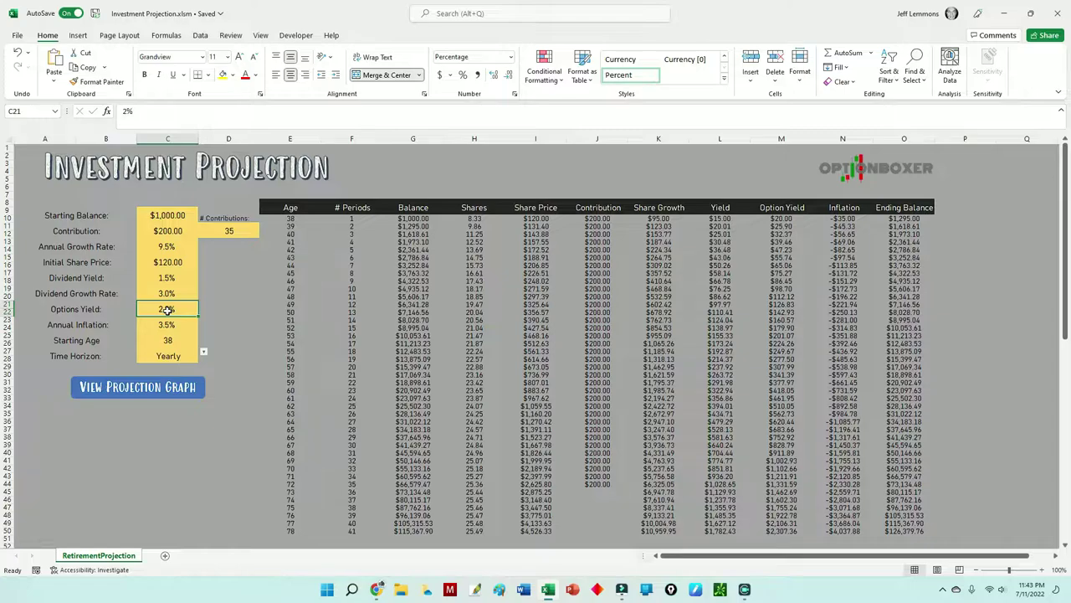
pyautogui.write('10')
pyautogui.press('Return')
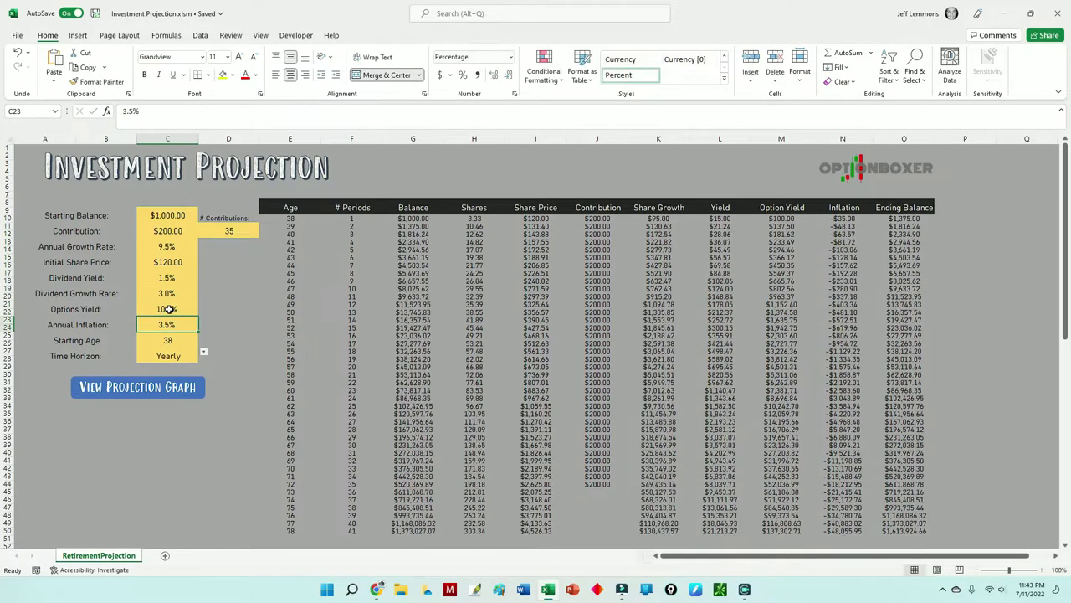
# Step: Set the Options Yield to -5% to model losses from options
pyautogui.click(161, 310)
pyautogui.write('-5')
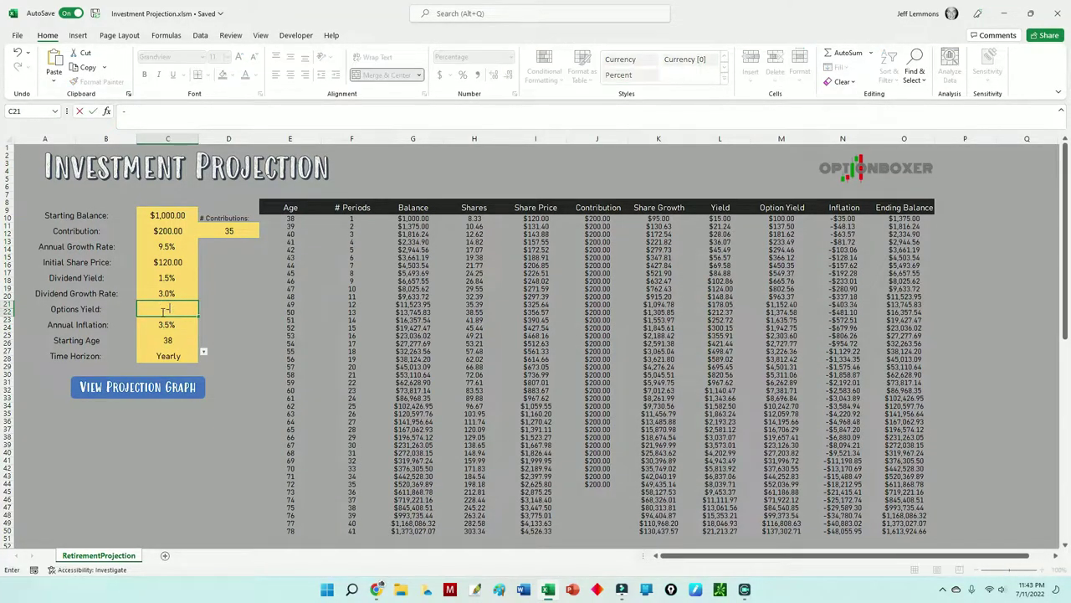
pyautogui.press('Return')
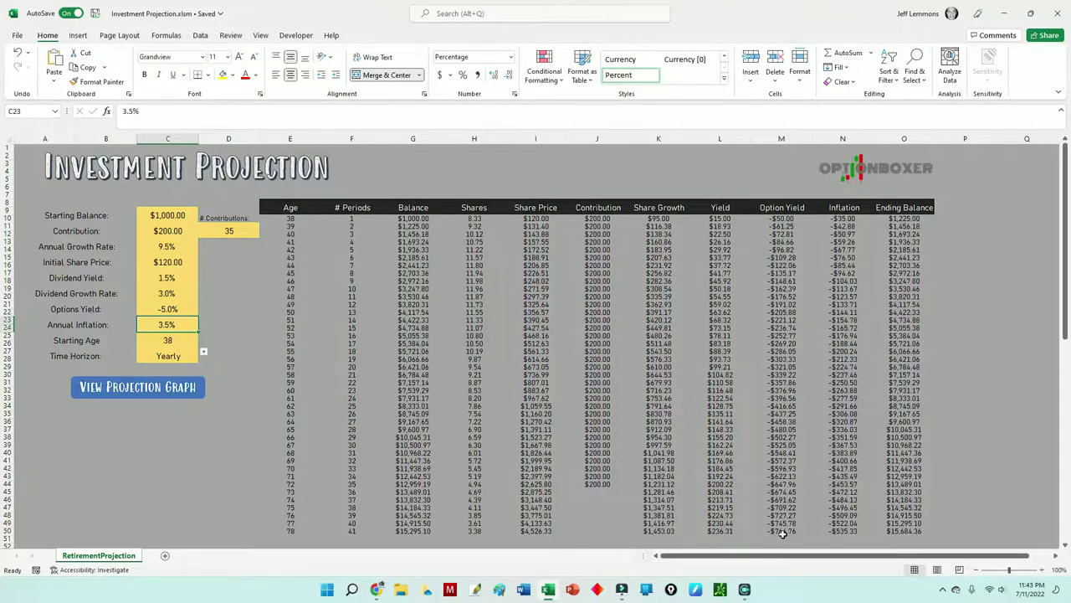
# Step: Set the Options Yield to 2%
pyautogui.click(178, 309)
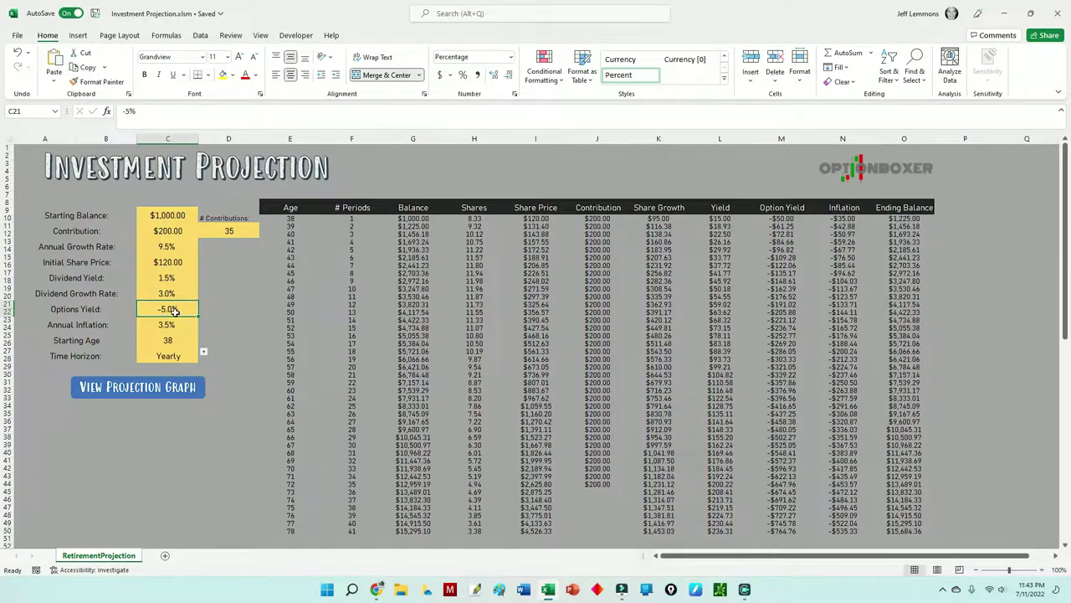
pyautogui.write('2')
pyautogui.press('Return')
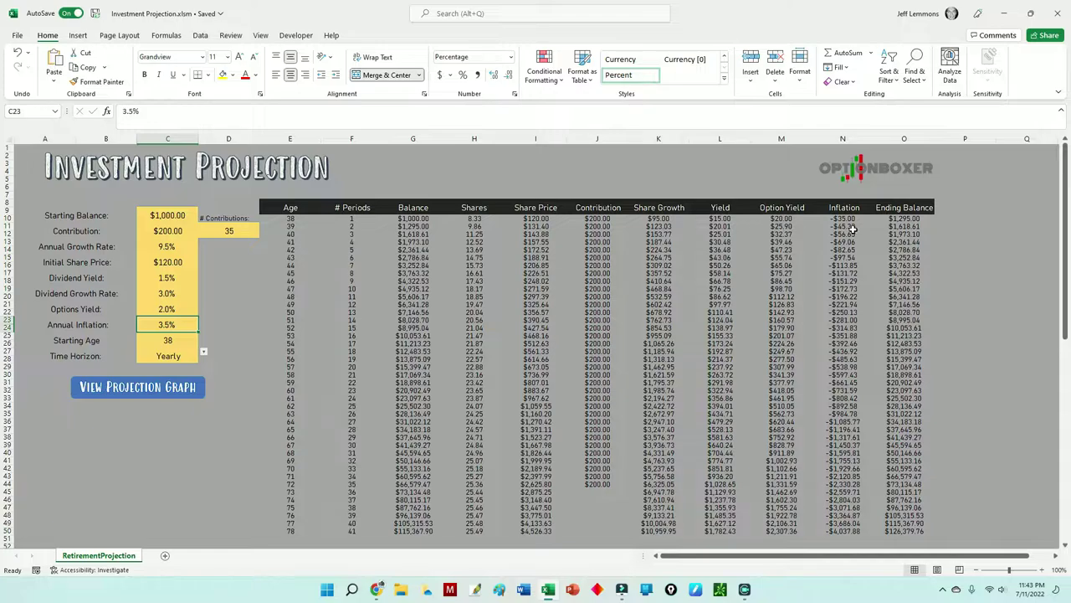
# Step: Switch the projection's Time Horizon to Weekly
pyautogui.click(170, 310)
pyautogui.click(176, 356)
pyautogui.click(204, 352)
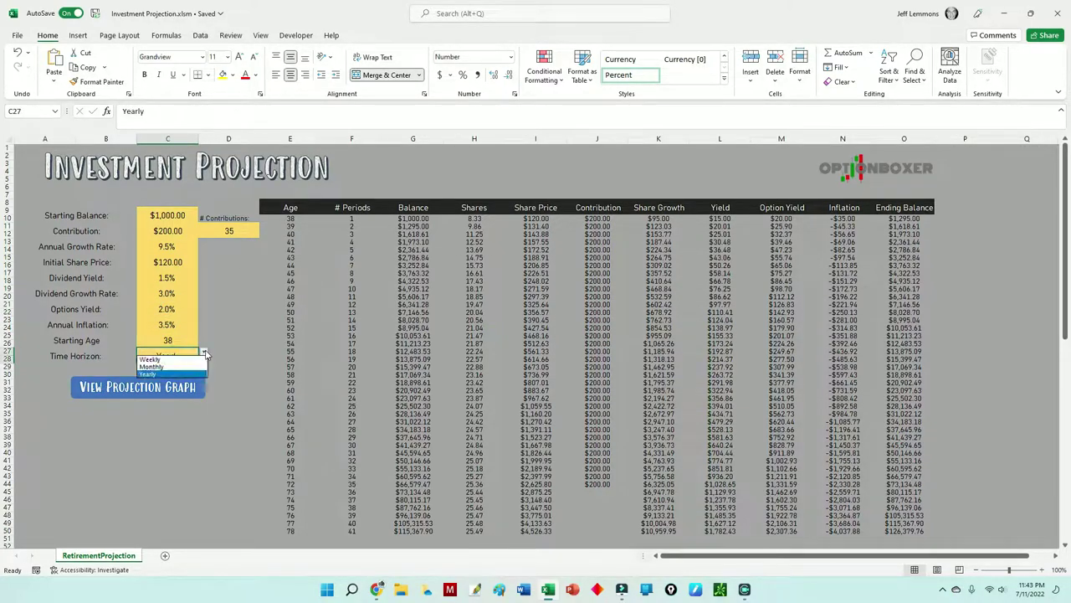
pyautogui.click(186, 366)
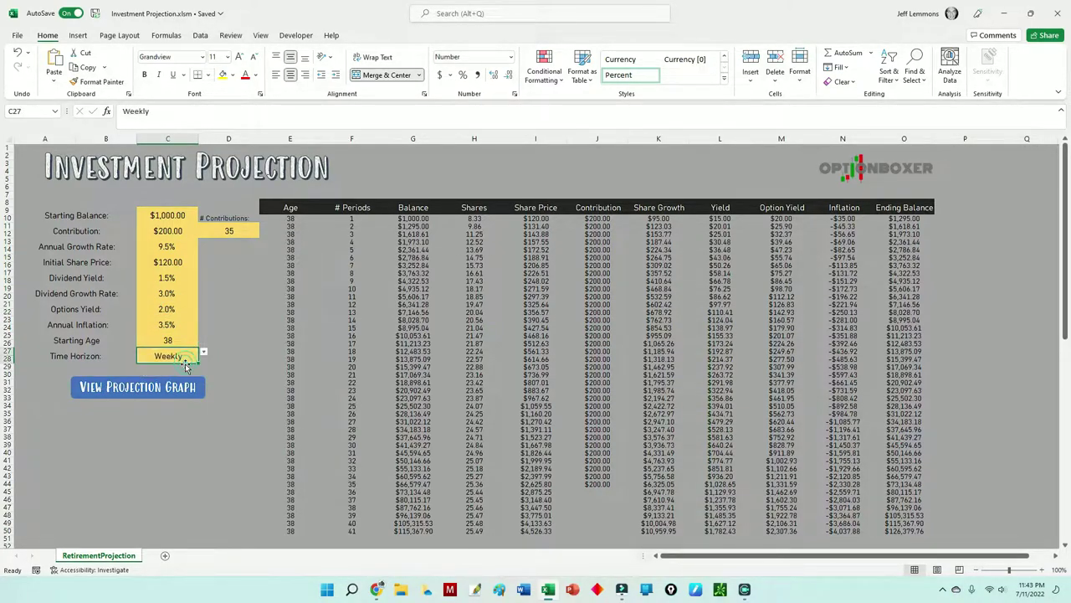
# Step: Set the Options Yield to 5%
pyautogui.click(172, 310)
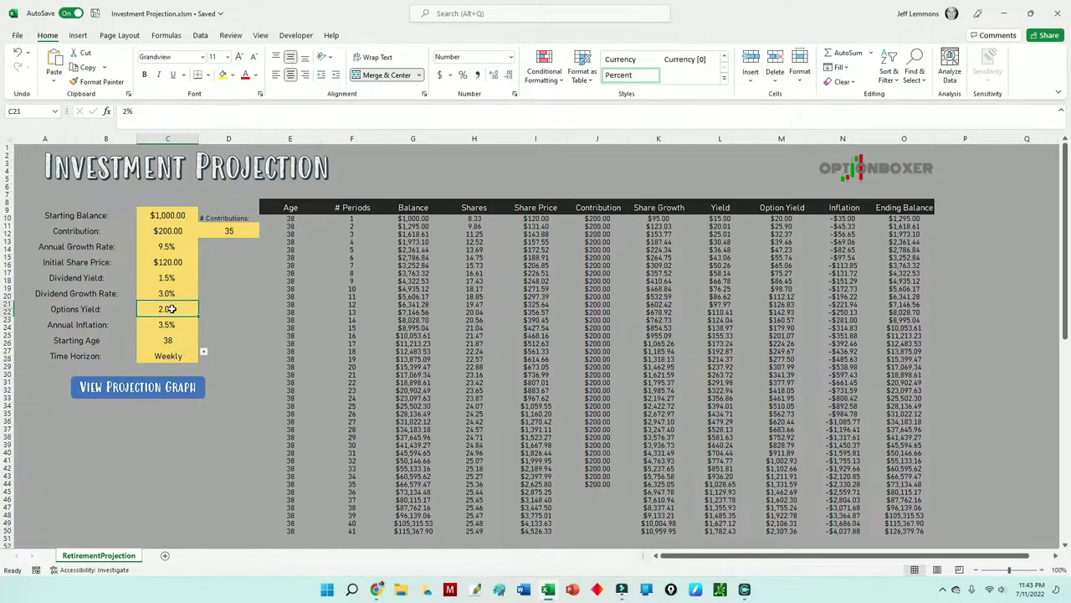
pyautogui.write('.05')
pyautogui.press('Return')
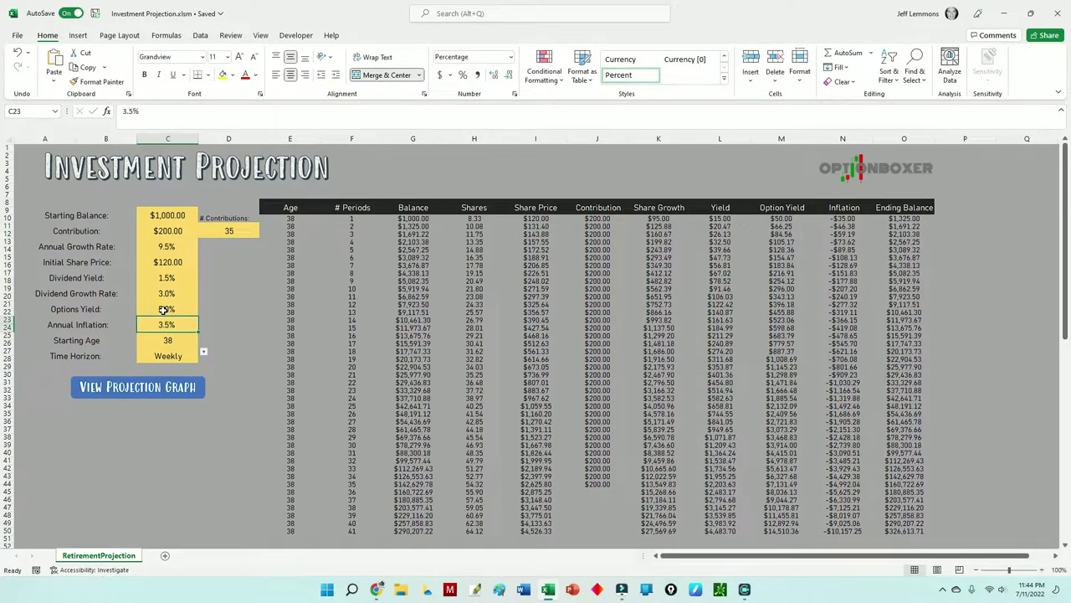
# Step: Set the Options Yield to 0.5%
pyautogui.click(166, 309)
pyautogui.write('.005')
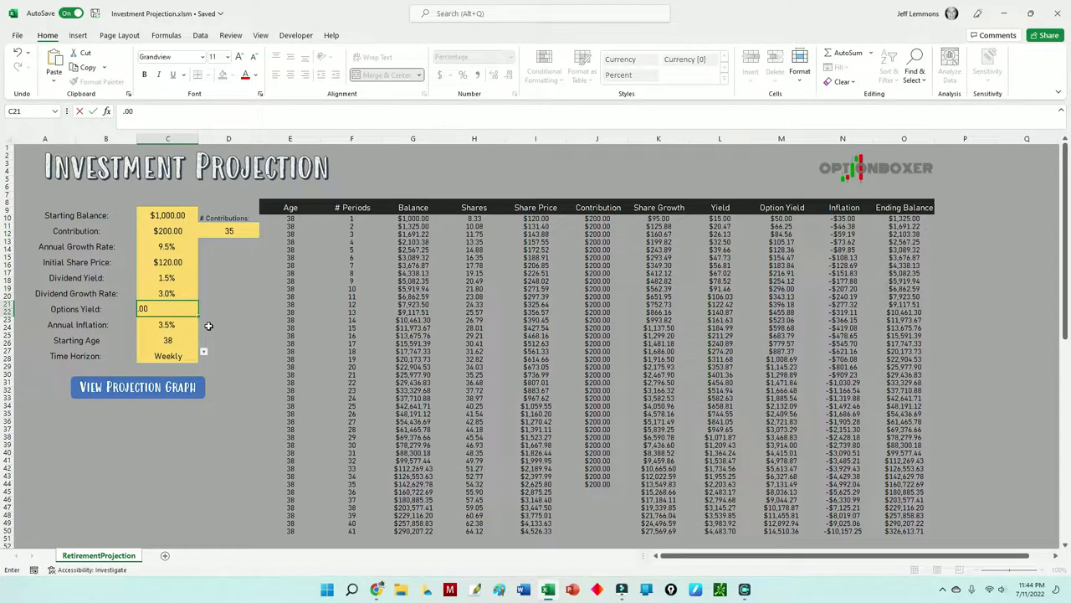
pyautogui.press('Return')
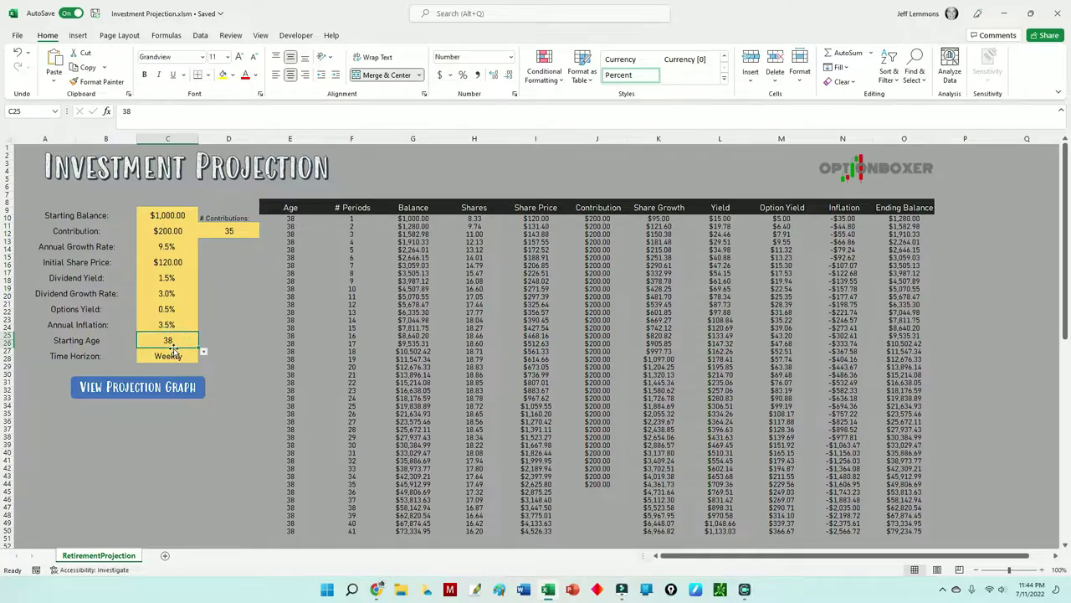
# Step: Switch the projection's Time Horizon to Yearly
pyautogui.click(180, 357)
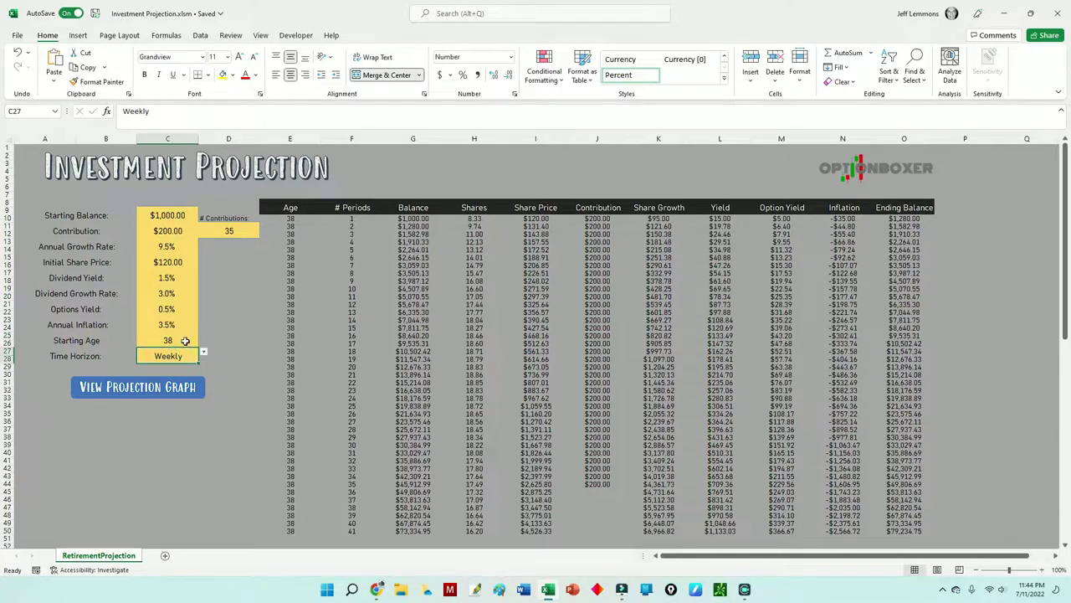
pyautogui.click(184, 341)
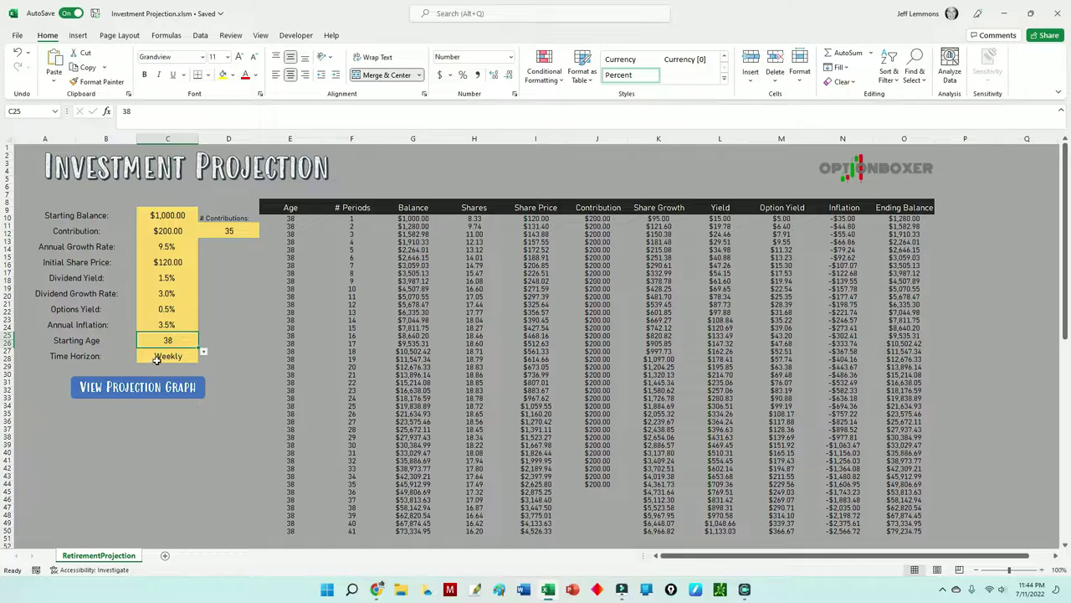
pyautogui.click(172, 355)
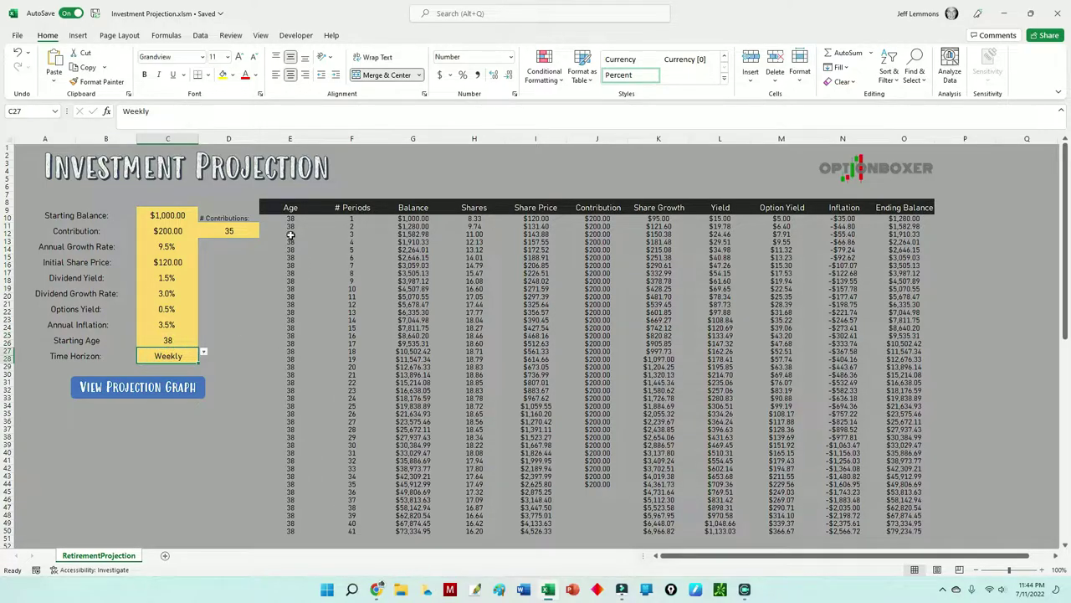
pyautogui.click(203, 351)
pyautogui.click(189, 369)
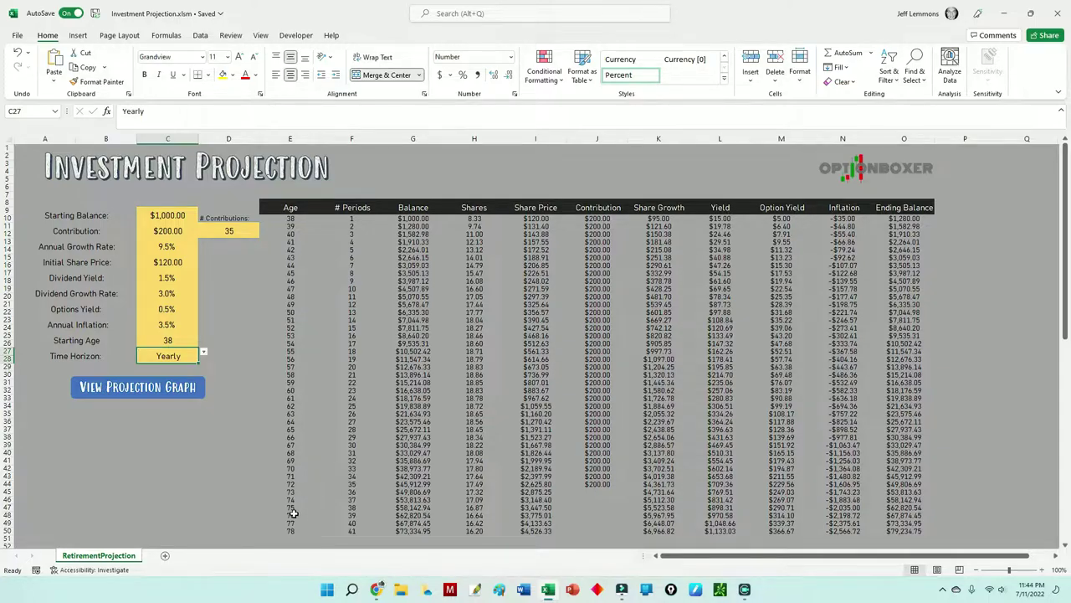
# Step: Set the Starting Age to 24 and switch the Time Horizon to Weekly
pyautogui.click(169, 339)
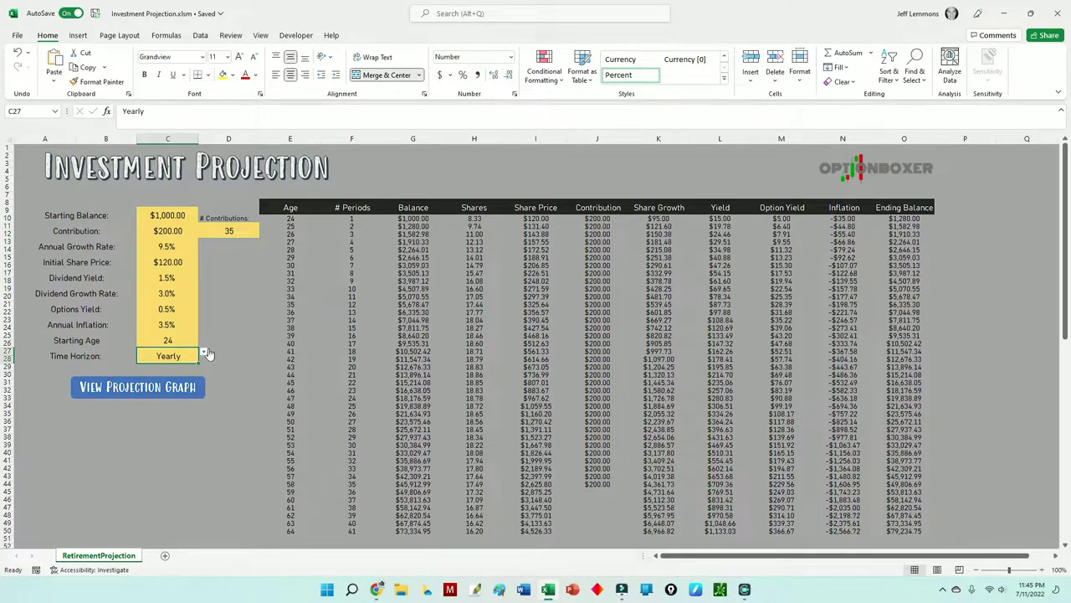
pyautogui.moveTo(172, 340); pyautogui.dragTo(178, 354)
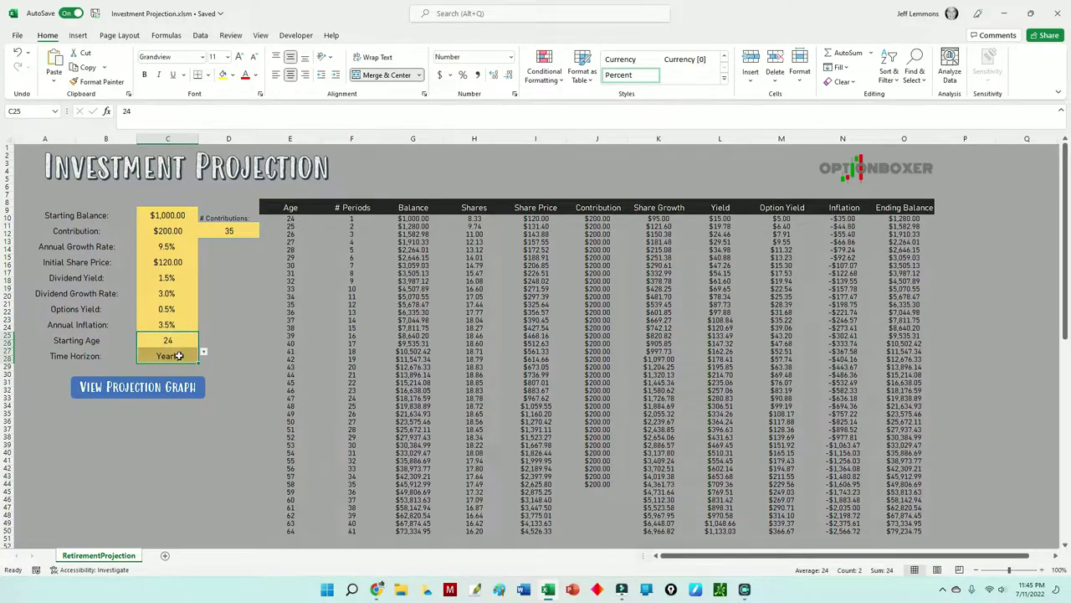
pyautogui.click(178, 356)
pyautogui.click(203, 353)
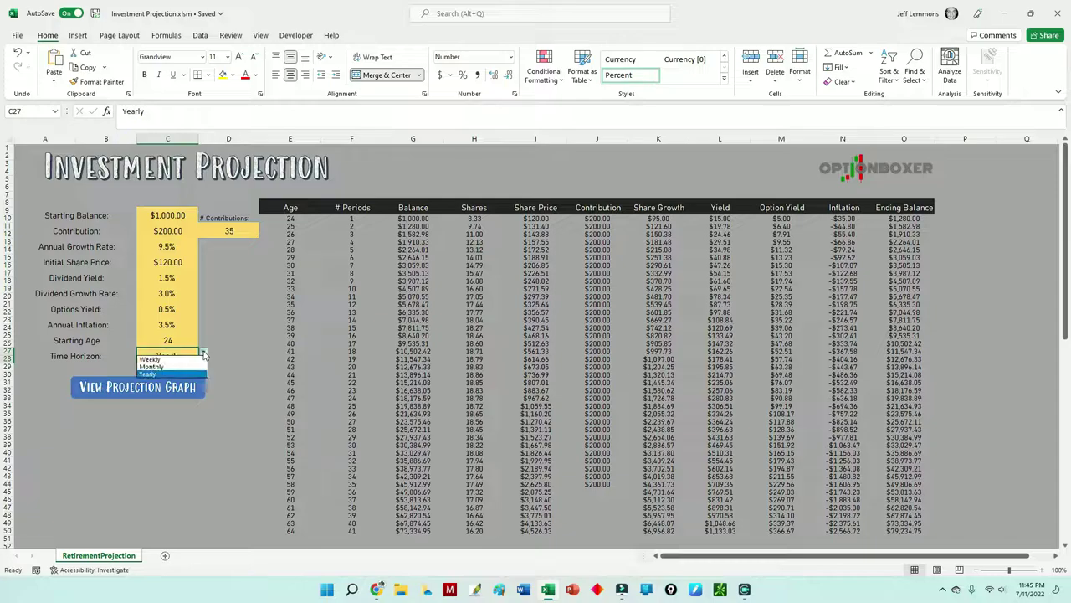
pyautogui.click(150, 359)
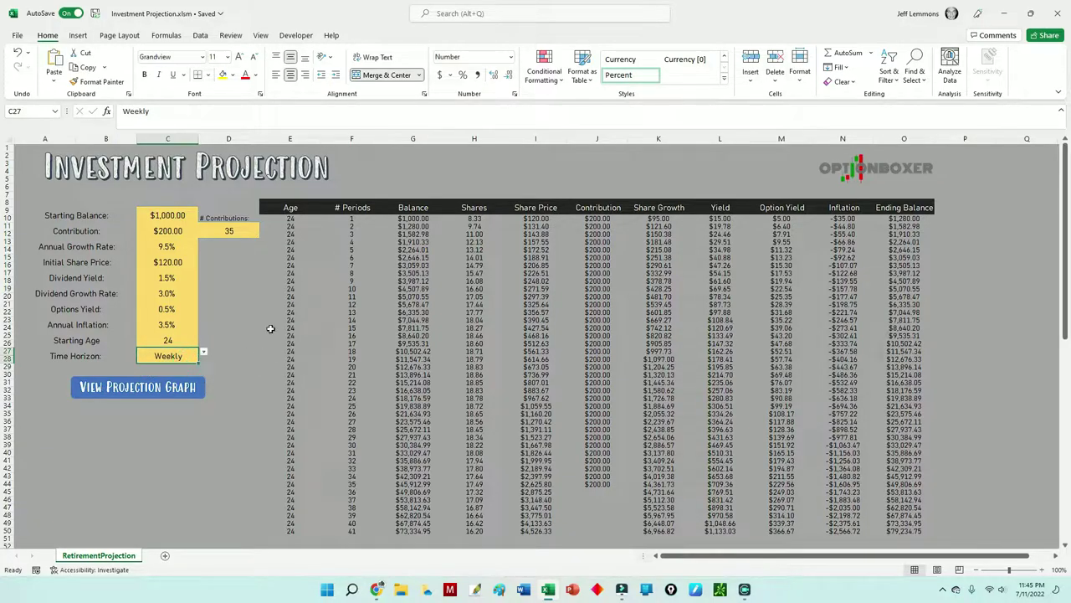
# Step: Switch the Time Horizon to Monthly and check the Ending Balance of the last period
pyautogui.click(203, 353)
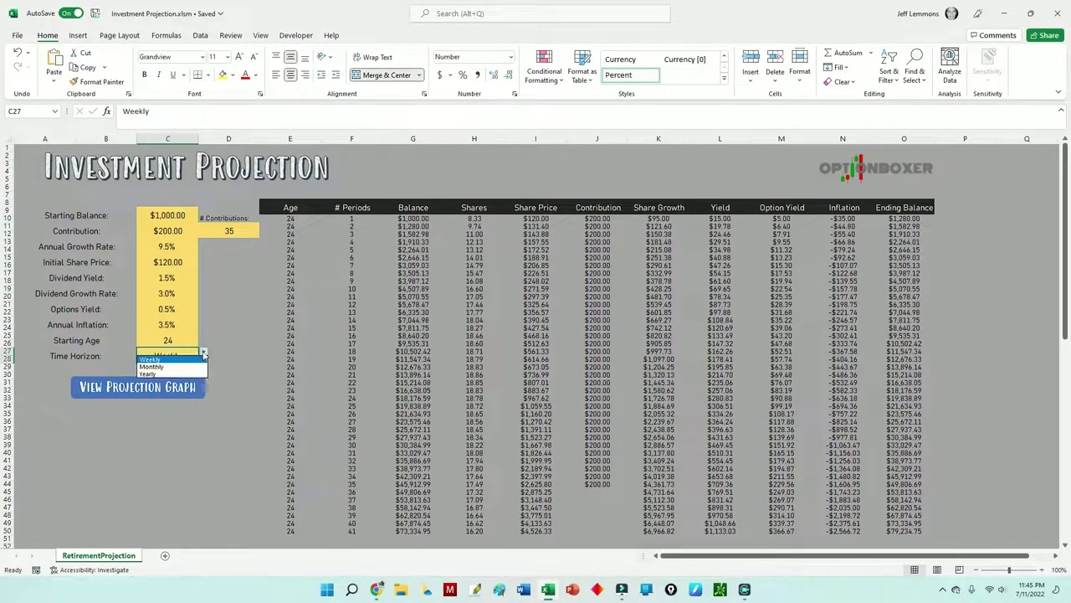
pyautogui.click(152, 366)
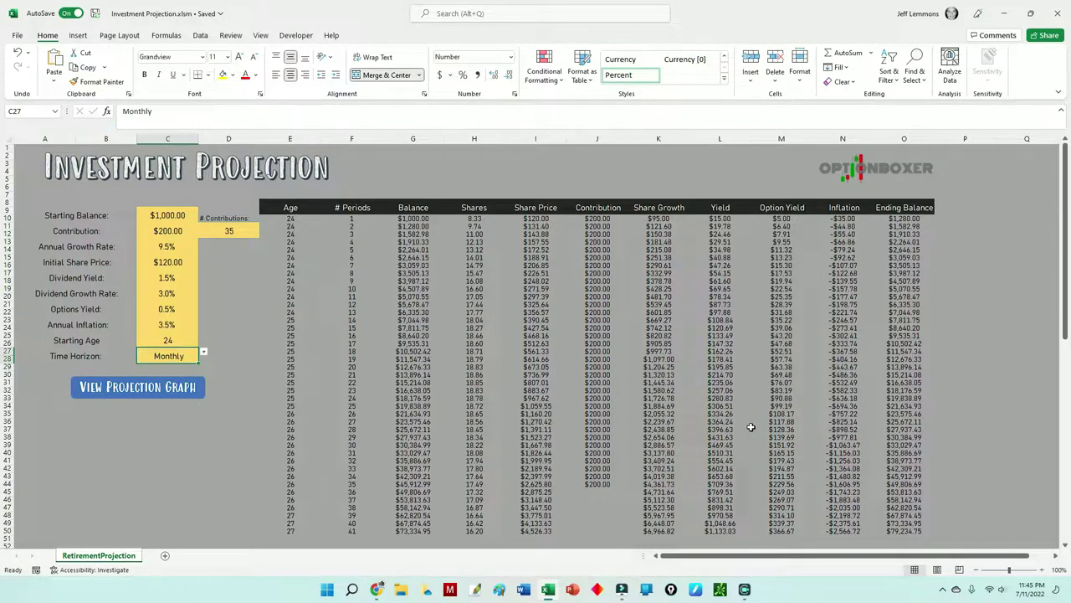
pyautogui.click(243, 470)
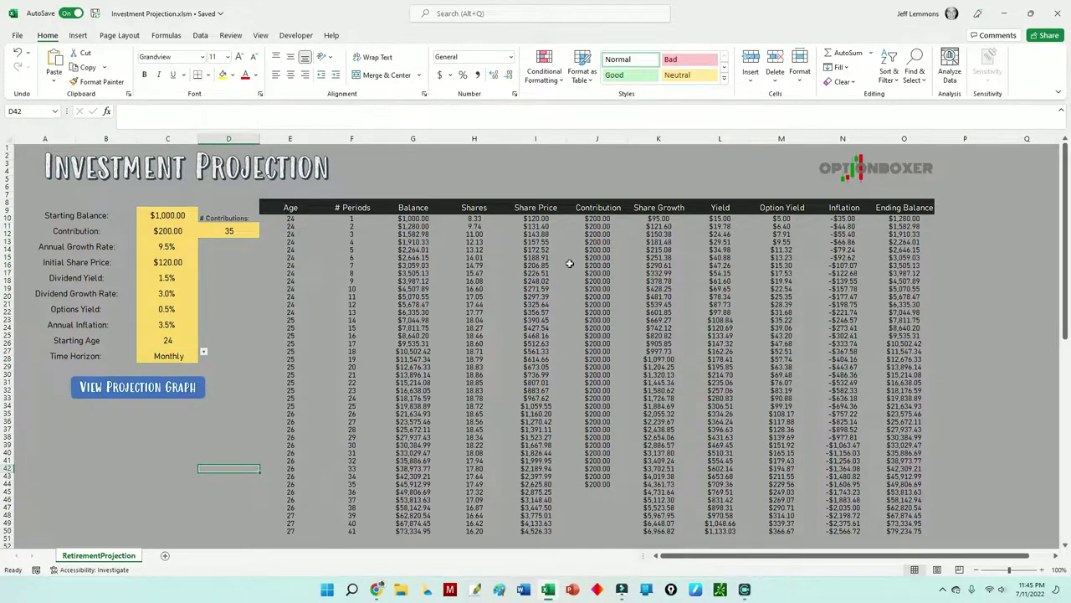
pyautogui.click(908, 530)
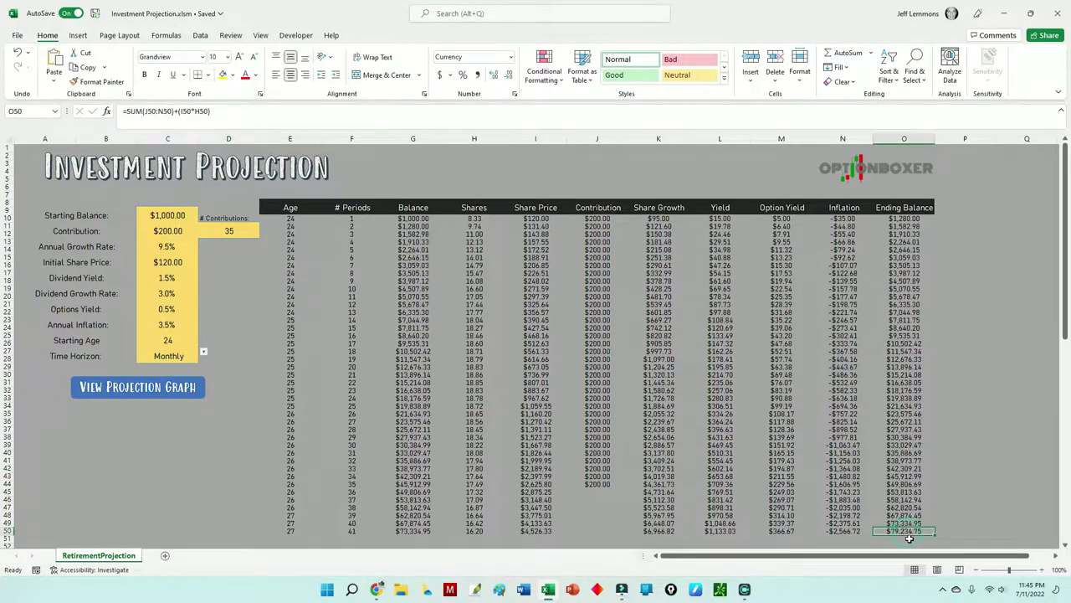
pyautogui.click(1008, 499)
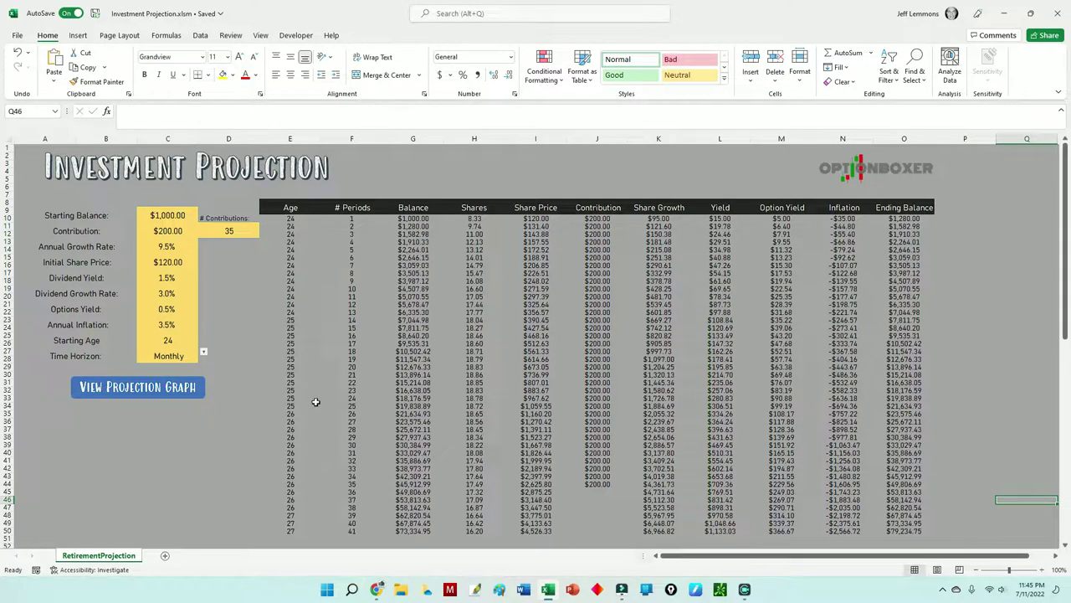
# Step: View the Equity Projection Graph and return to the projection inputs and table
pyautogui.click(171, 392)
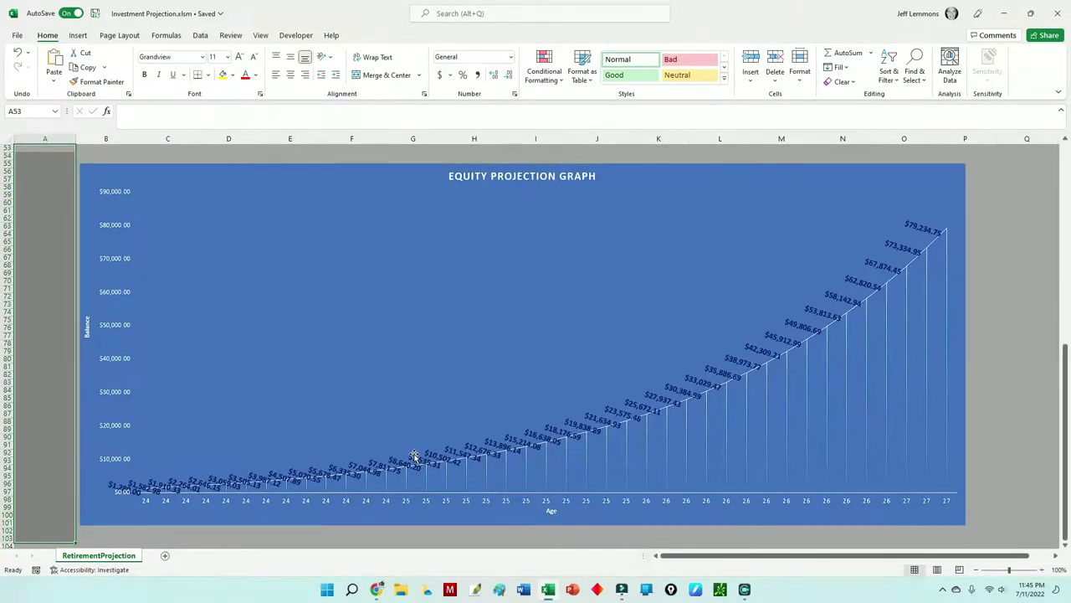
pyautogui.click(139, 531)
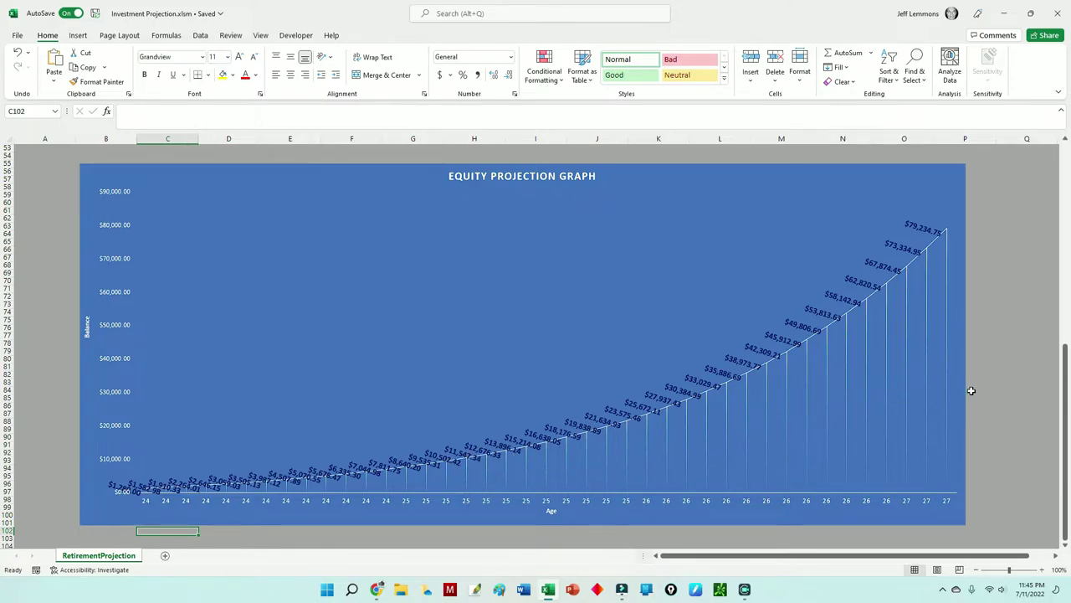
pyautogui.scroll(17, 984, 390)
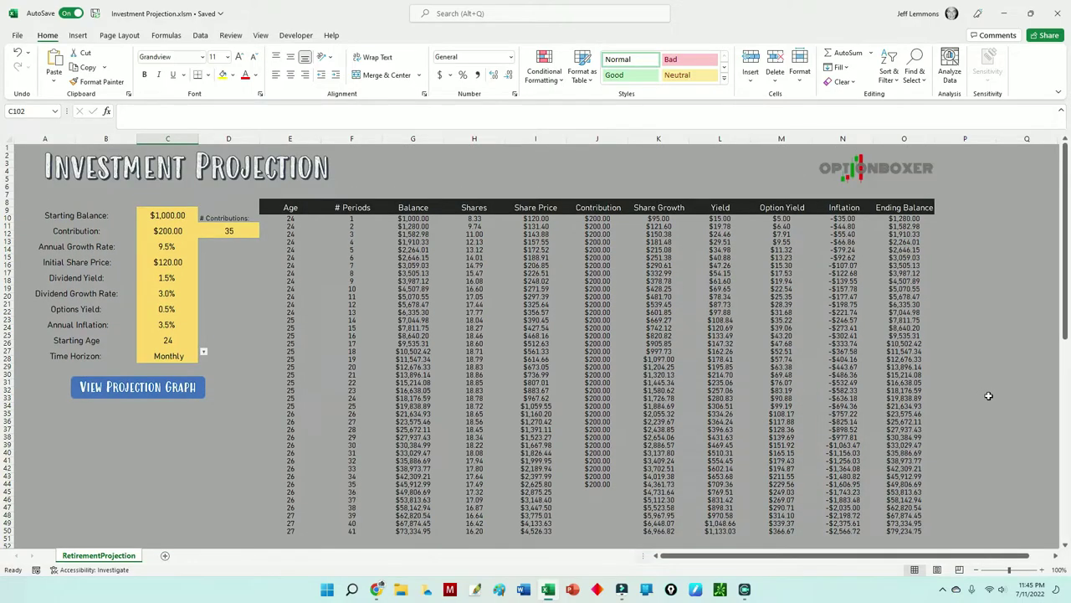